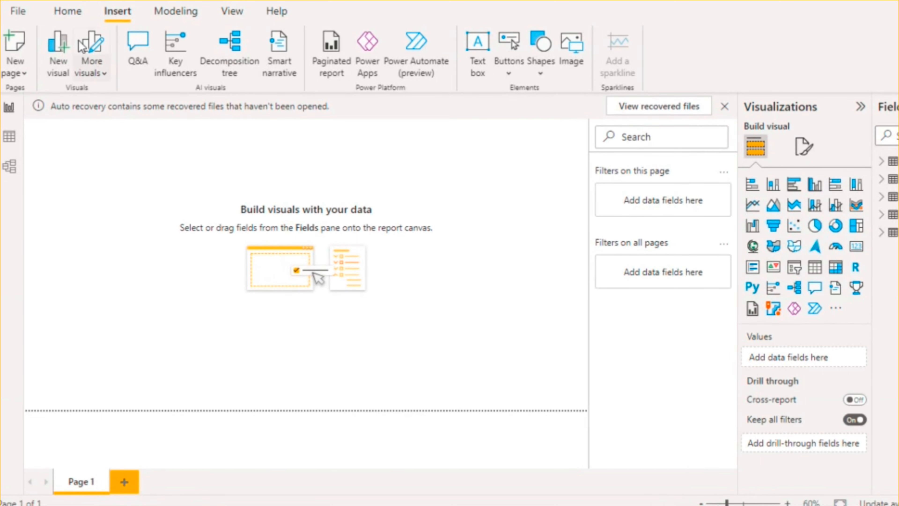
pyautogui.click(103, 77)
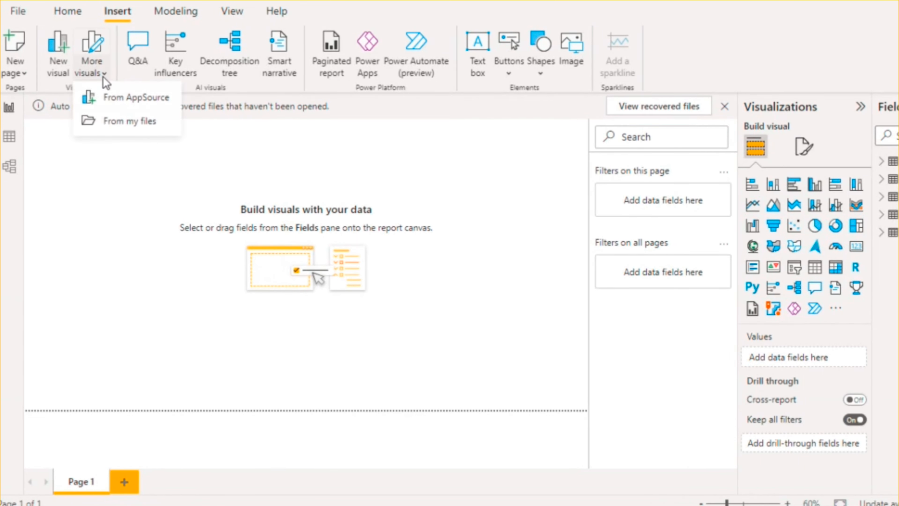
pyautogui.click(57, 71)
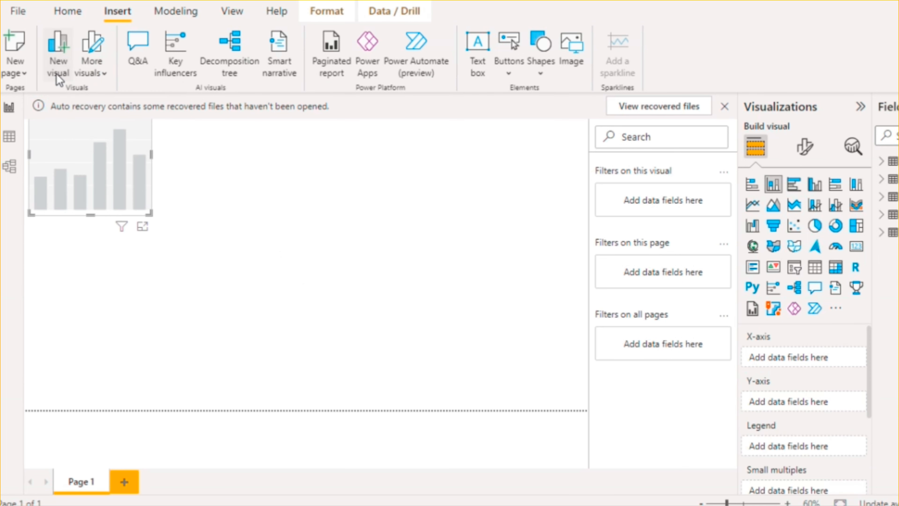
pyautogui.moveTo(103, 178); pyautogui.dragTo(154, 248)
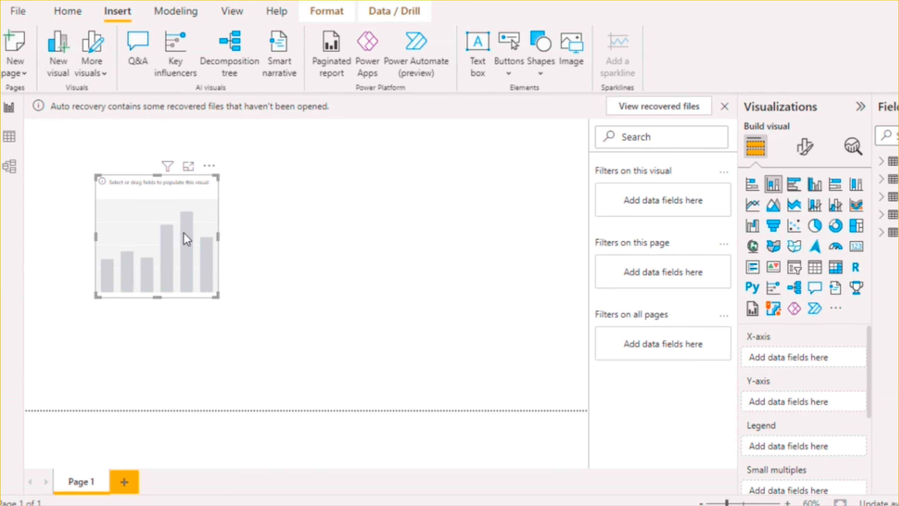
pyautogui.press('Delete')
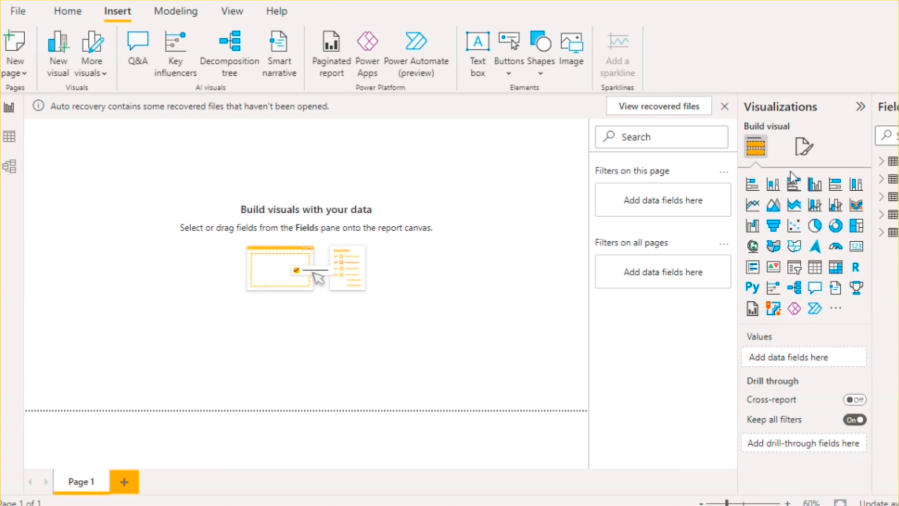
pyautogui.click(794, 184)
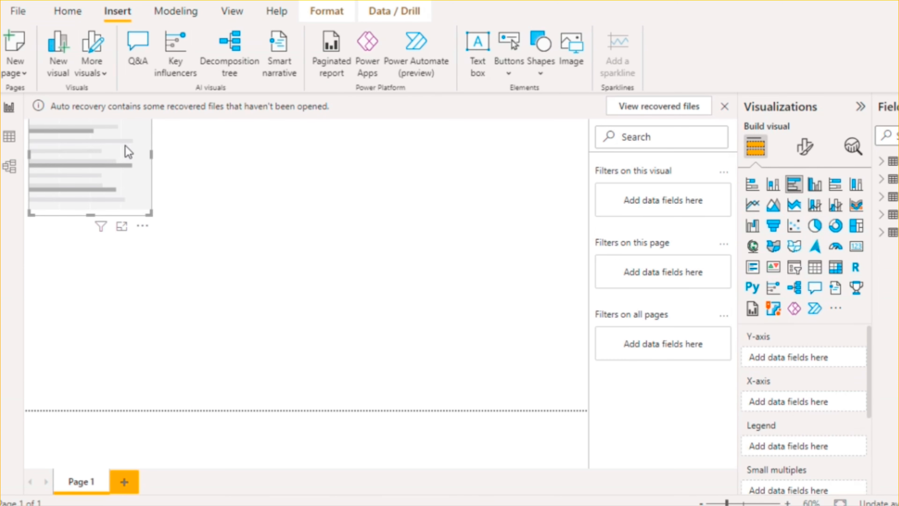
pyautogui.moveTo(127, 152); pyautogui.dragTo(129, 244)
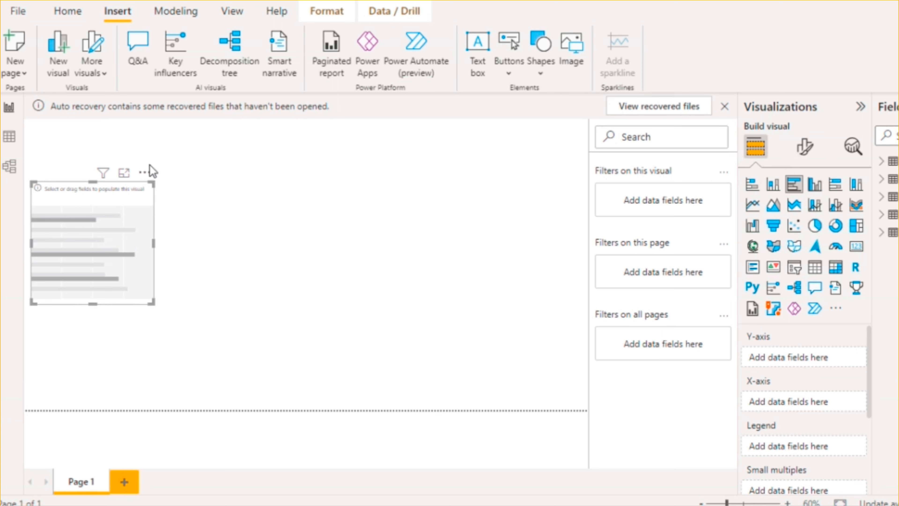
pyautogui.press('Delete')
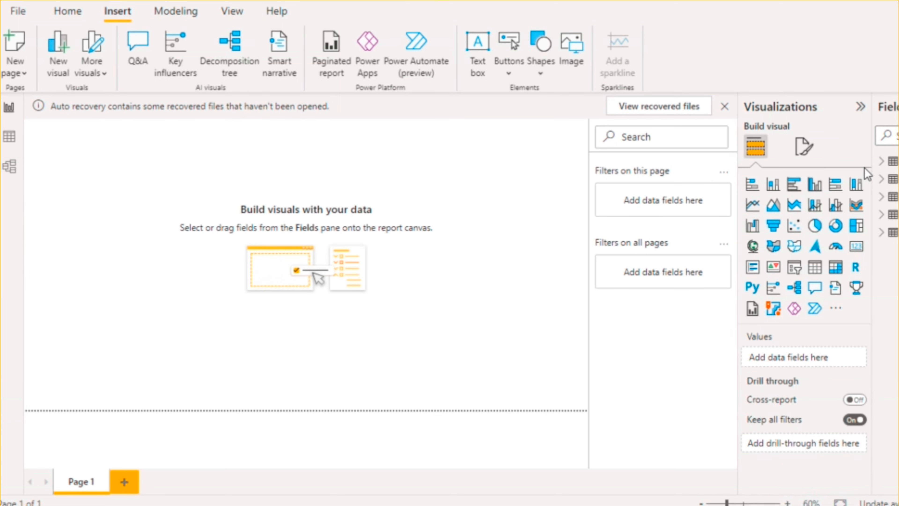
# - Add a stacked bar chart to the page, move it out of the upper corner and enlarge it
pyautogui.click(752, 184)
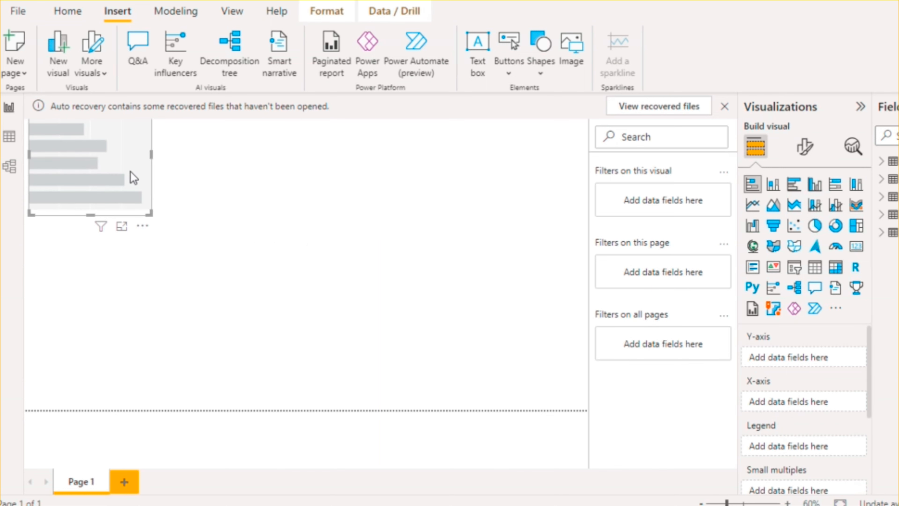
pyautogui.moveTo(134, 177); pyautogui.dragTo(217, 269)
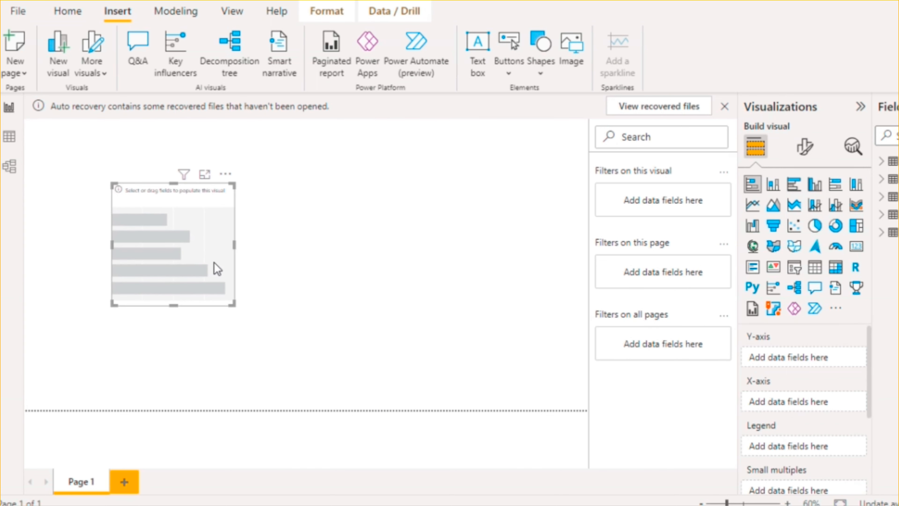
pyautogui.moveTo(233, 304); pyautogui.dragTo(343, 374)
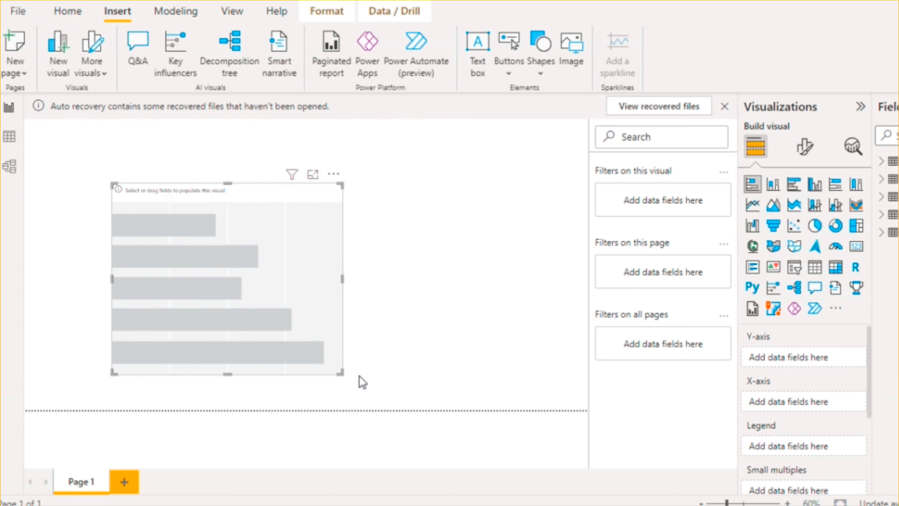
# - Compare the field wells of the stacked bar chart with those of the funnel, slicer and stacked area types, ending on stacked bar again
pyautogui.moveTo(868, 364)
pyautogui.mouseDown()
pyautogui.moveTo(872, 412)
pyautogui.moveTo(865, 357)
pyautogui.mouseUp()
pyautogui.moveTo(870, 407); pyautogui.dragTo(869, 460)
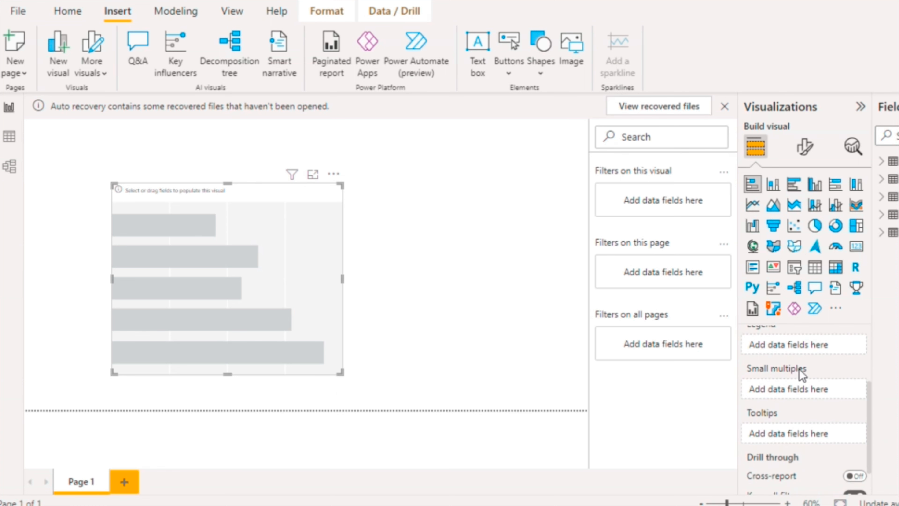
pyautogui.moveTo(870, 425); pyautogui.dragTo(866, 352)
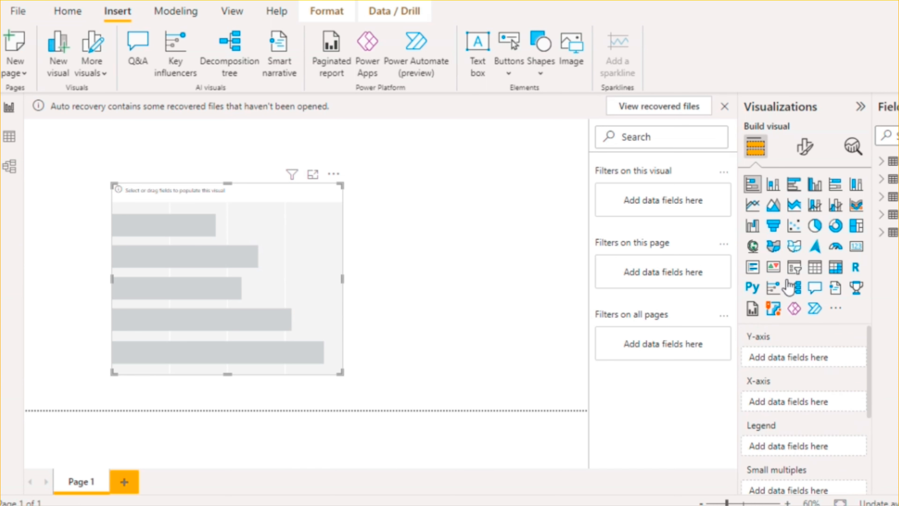
pyautogui.click(773, 225)
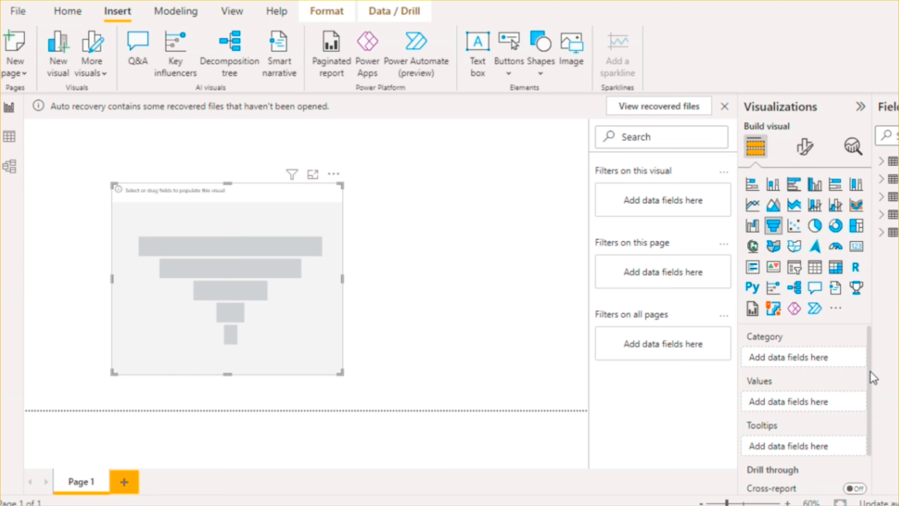
pyautogui.moveTo(869, 369); pyautogui.dragTo(868, 330)
pyautogui.click(792, 268)
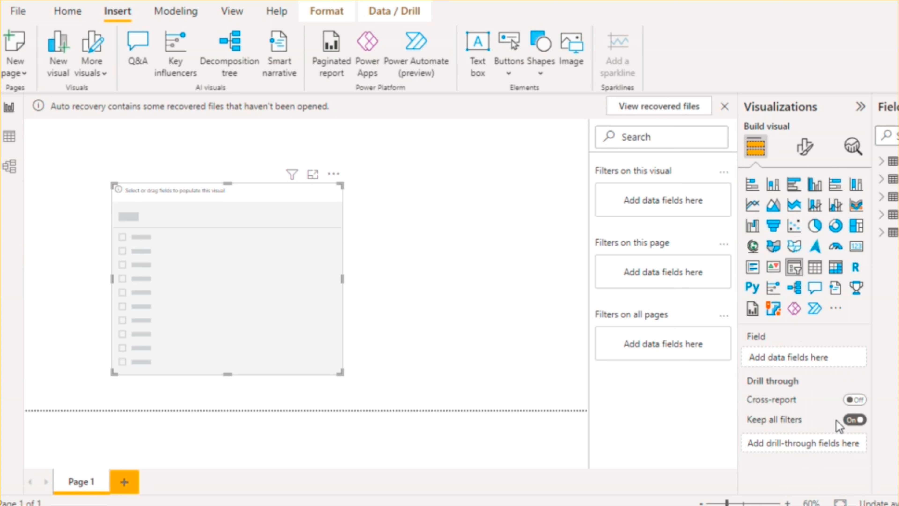
pyautogui.click(794, 204)
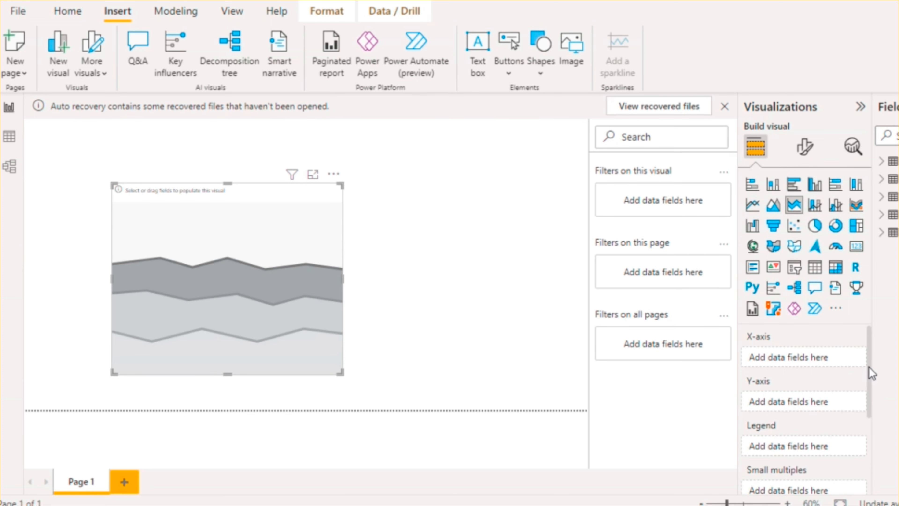
pyautogui.scroll(-3, 871, 372)
pyautogui.scroll(3, 871, 372)
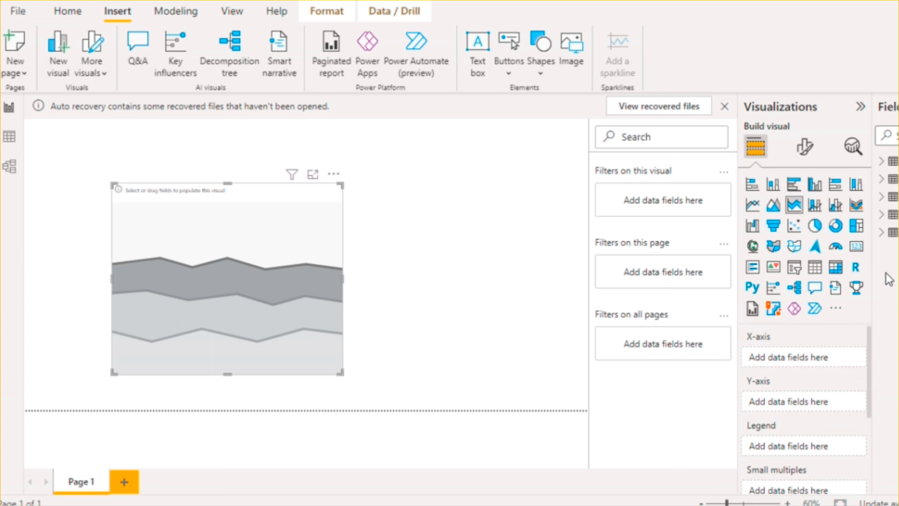
pyautogui.click(752, 187)
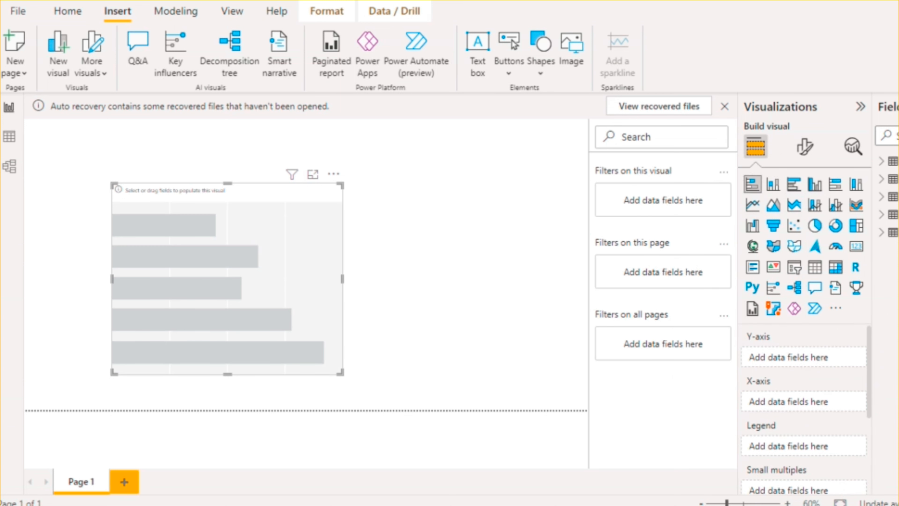
# - Put the Total Orders measure from the ABC_Sales table on the stacked bar chart's X-axis and widen the chart
pyautogui.click(880, 233)
pyautogui.moveTo(888, 462); pyautogui.dragTo(815, 400)
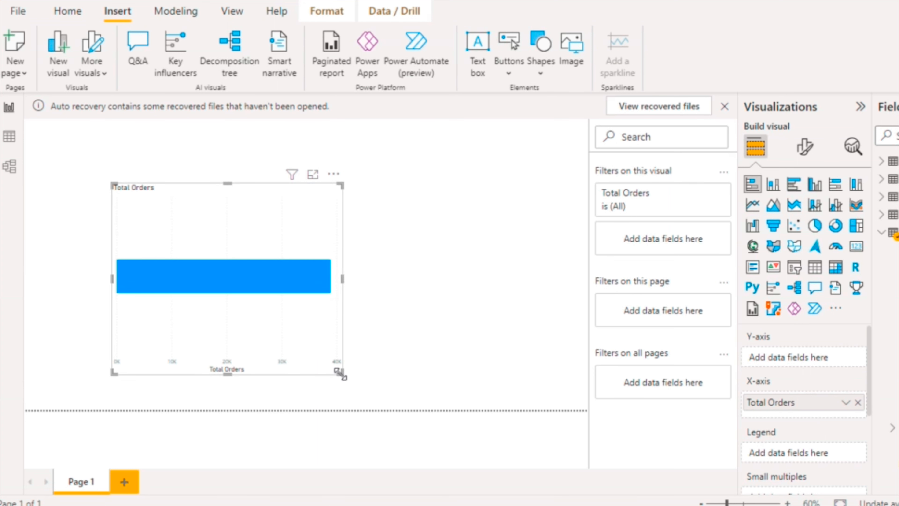
pyautogui.moveTo(341, 375); pyautogui.dragTo(414, 376)
# - Check the chart's single bar and display the formula behind the Total Orders measure
pyautogui.moveTo(350, 276)
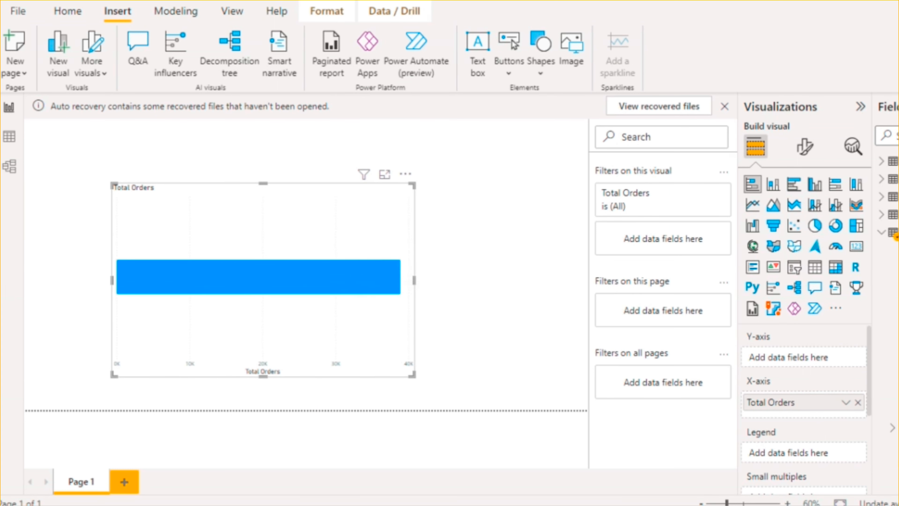
pyautogui.click(893, 463)
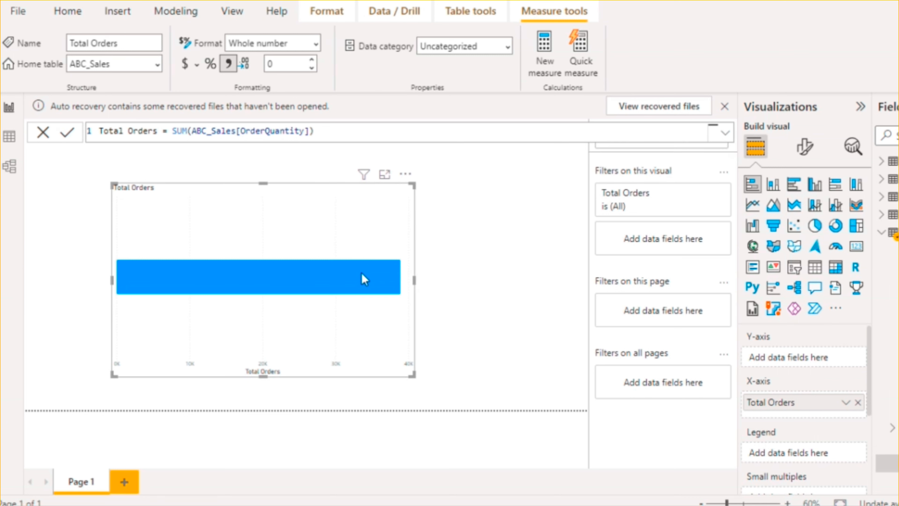
pyautogui.moveTo(361, 273)
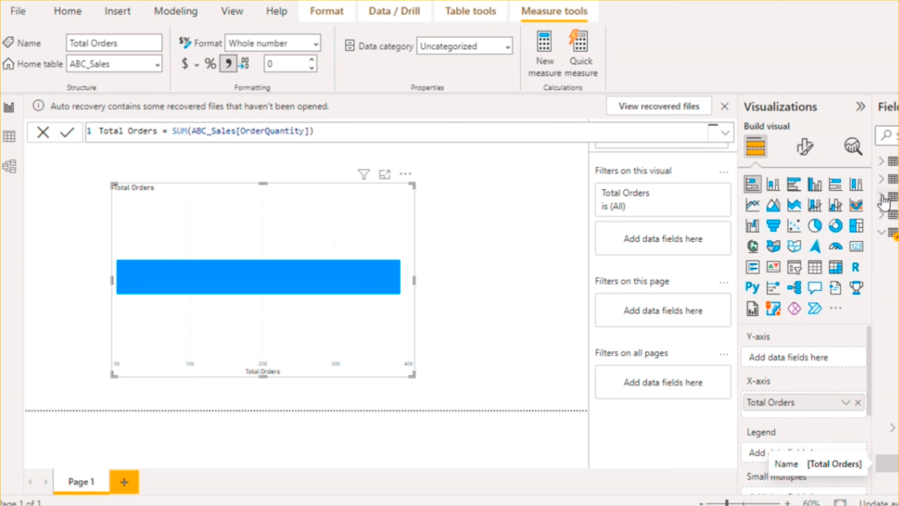
# - Add the SubcategoryName field to the chart's Y-axis and enlarge the chart, finishing in focus mode
pyautogui.click(889, 197)
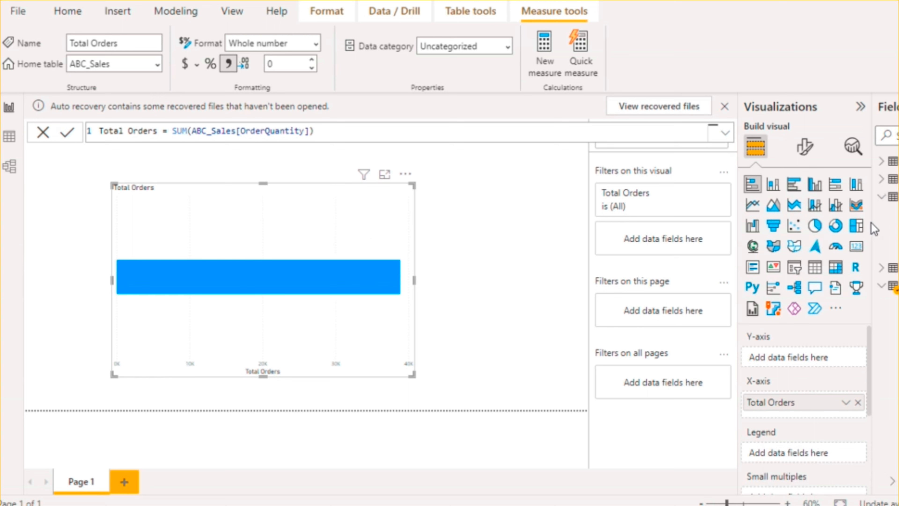
pyautogui.moveTo(874, 222); pyautogui.dragTo(837, 224)
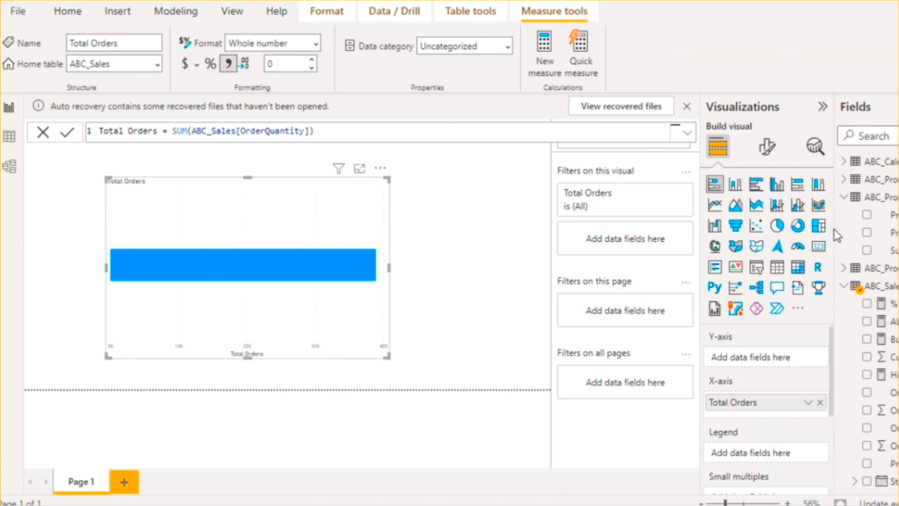
pyautogui.click(868, 250)
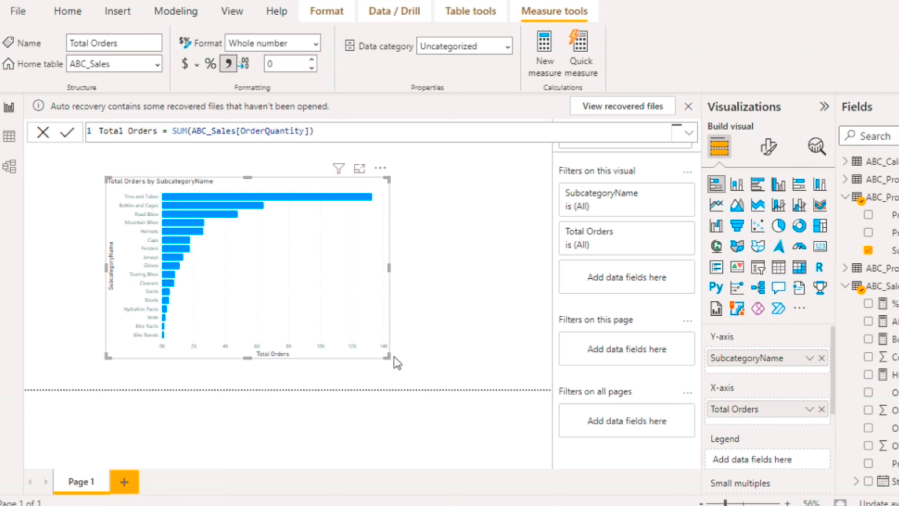
pyautogui.moveTo(390, 359); pyautogui.dragTo(406, 384)
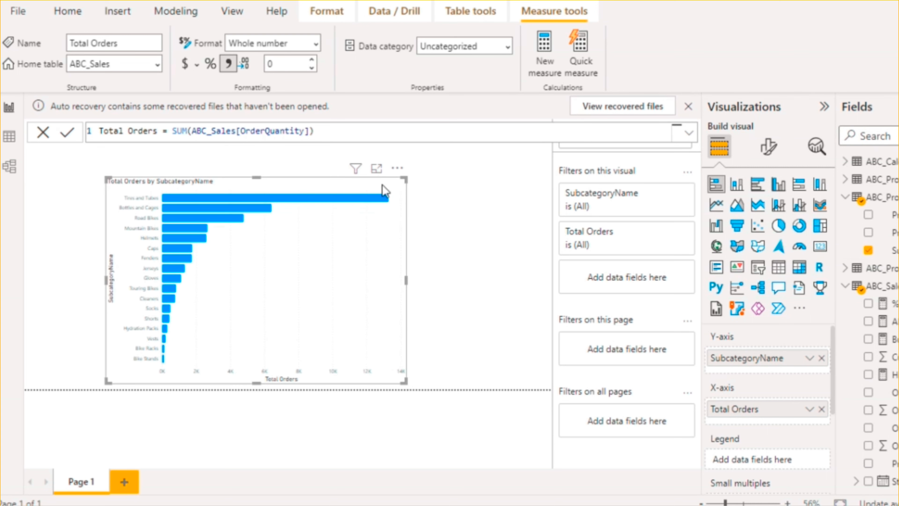
pyautogui.click(376, 170)
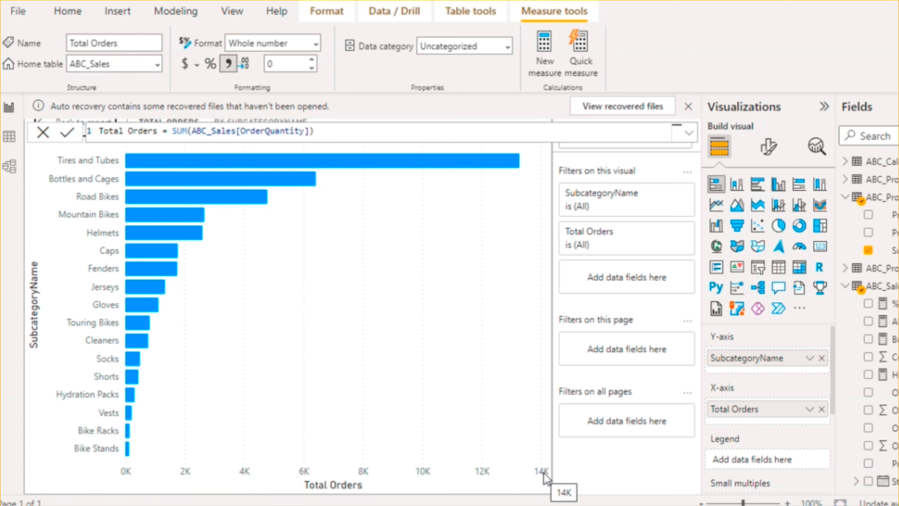
# - Try SubcategoryName as the chart's legend, browse the legend entries, and return the field to the Y-axis
pyautogui.moveTo(831, 384)
pyautogui.mouseDown()
pyautogui.moveTo(836, 450)
pyautogui.moveTo(834, 390)
pyautogui.mouseUp()
pyautogui.moveTo(752, 346); pyautogui.dragTo(764, 452)
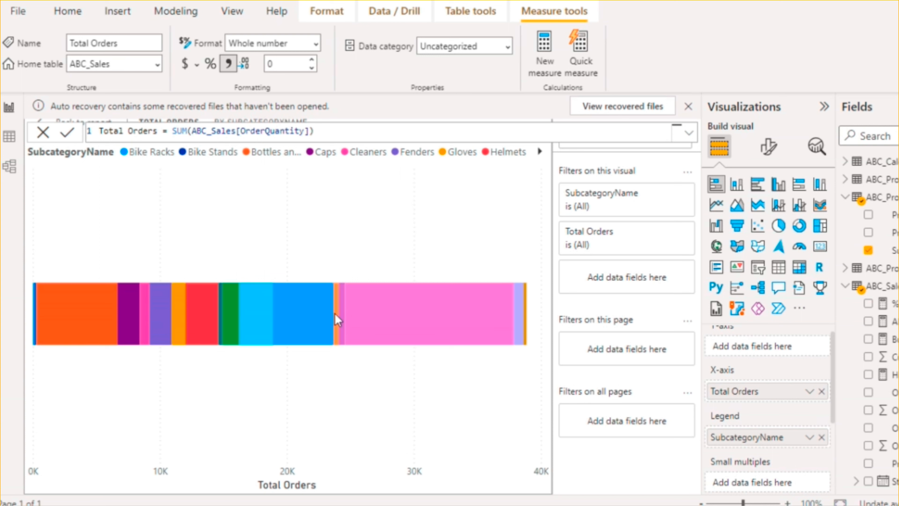
pyautogui.click(538, 151)
pyautogui.click(534, 153)
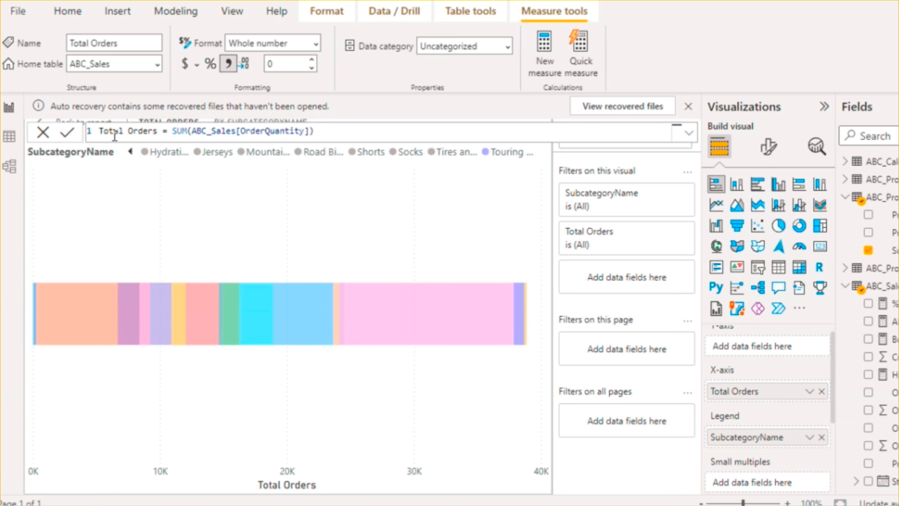
pyautogui.click(130, 152)
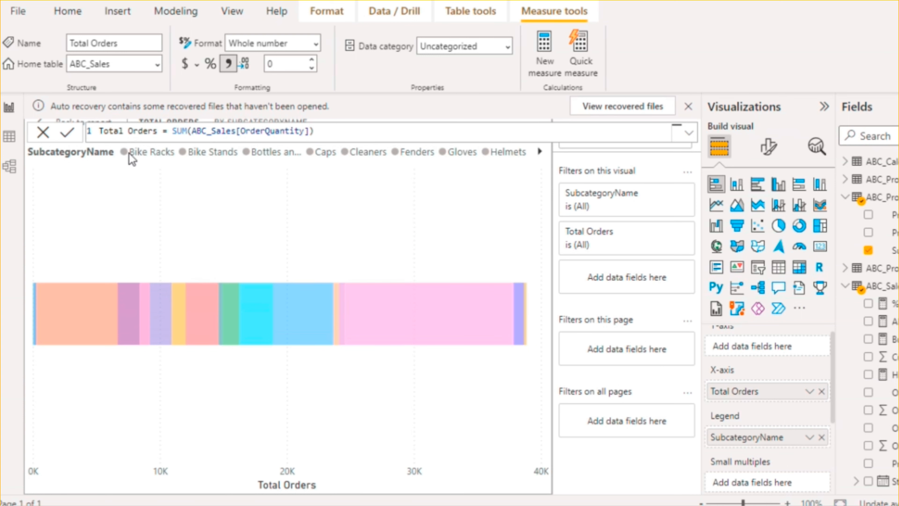
pyautogui.click(169, 177)
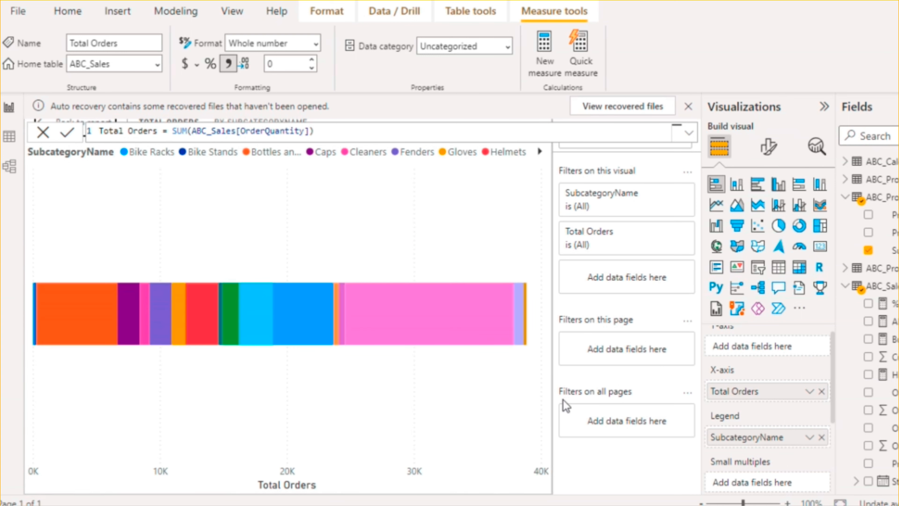
pyautogui.moveTo(776, 442); pyautogui.dragTo(773, 344)
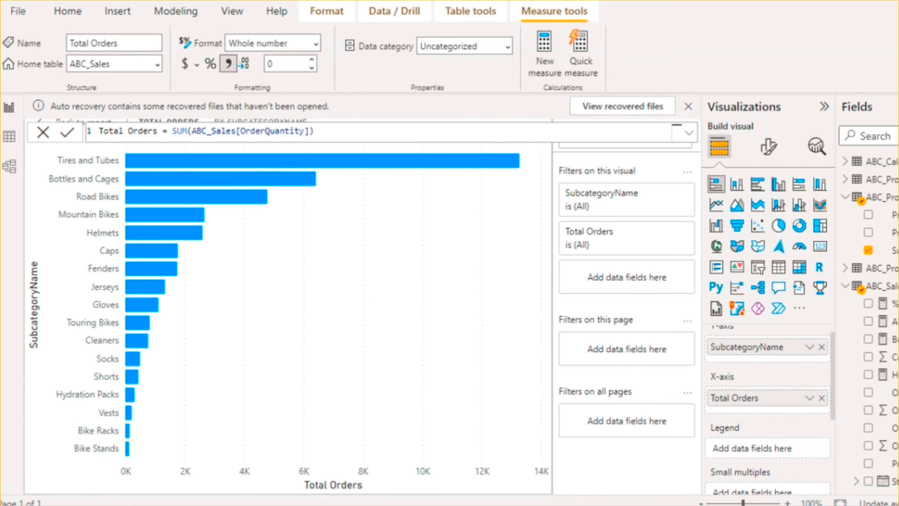
# - Try to place the Total Revenue measure in the chart's small multiples and legend
pyautogui.scroll(-2, 869, 321)
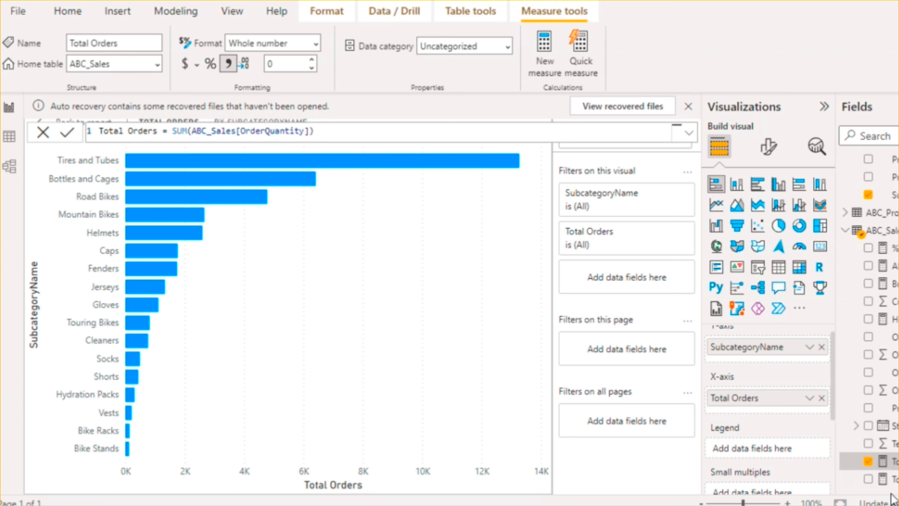
pyautogui.moveTo(836, 382); pyautogui.dragTo(837, 410)
pyautogui.moveTo(896, 478); pyautogui.dragTo(773, 436)
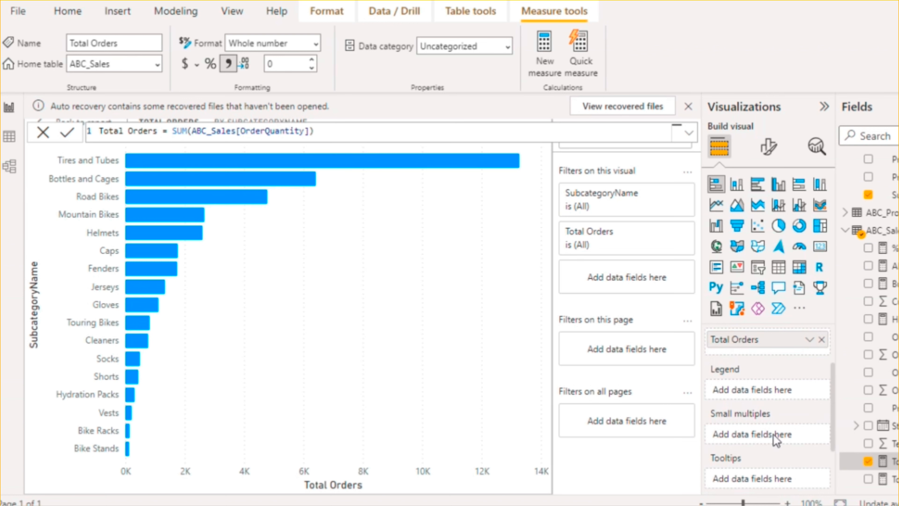
pyautogui.moveTo(891, 479); pyautogui.dragTo(761, 439)
pyautogui.moveTo(892, 478); pyautogui.dragTo(766, 394)
# - Add the Total Revenue measure to the bar chart's tooltips
pyautogui.moveTo(834, 403); pyautogui.dragTo(834, 461)
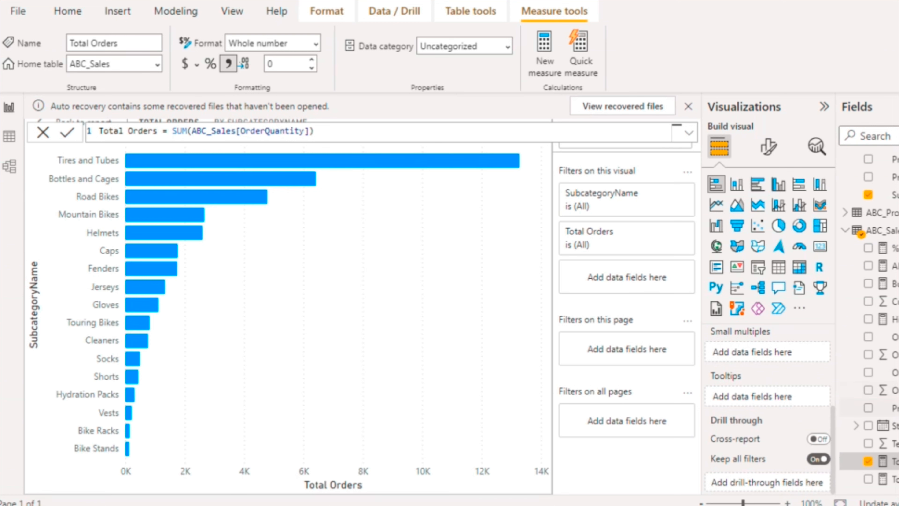
pyautogui.moveTo(890, 478); pyautogui.dragTo(760, 400)
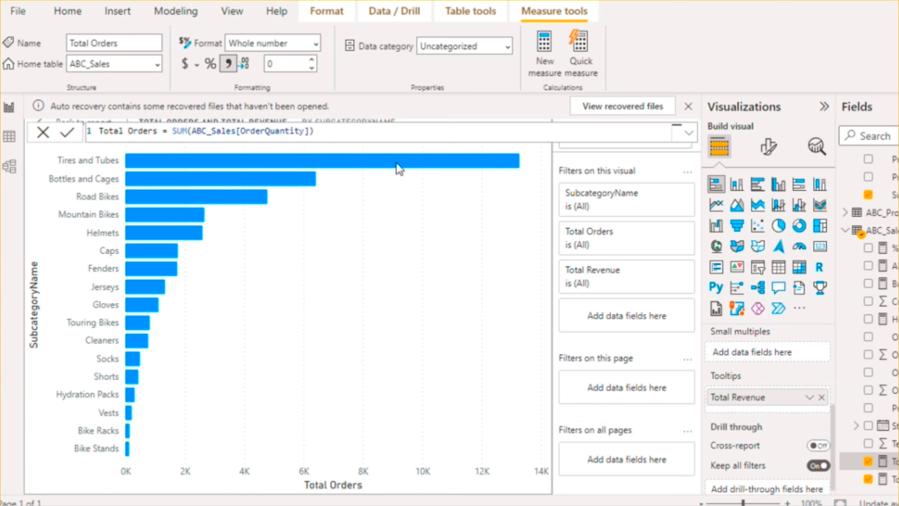
# - Inspect the tooltips of the longest subcategory bars, including Tires and Tubes and Road Bikes
pyautogui.moveTo(401, 163)
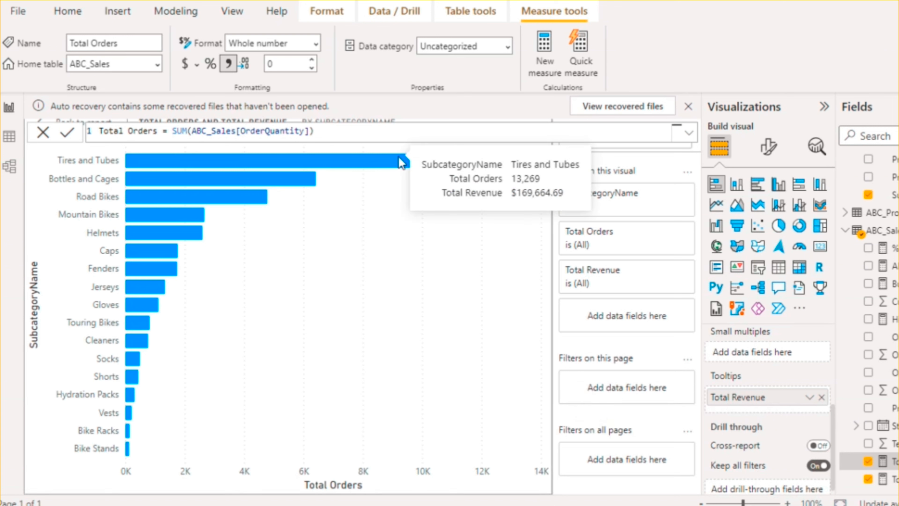
pyautogui.moveTo(307, 180)
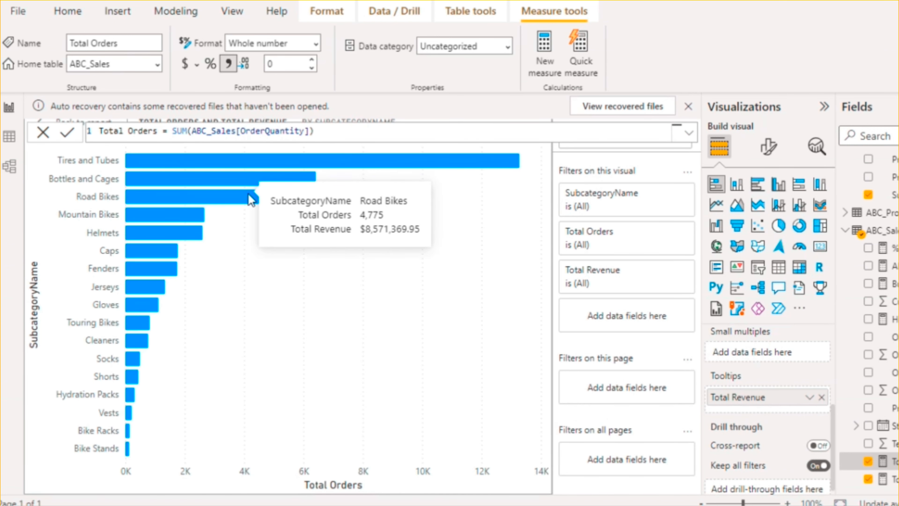
pyautogui.moveTo(183, 217)
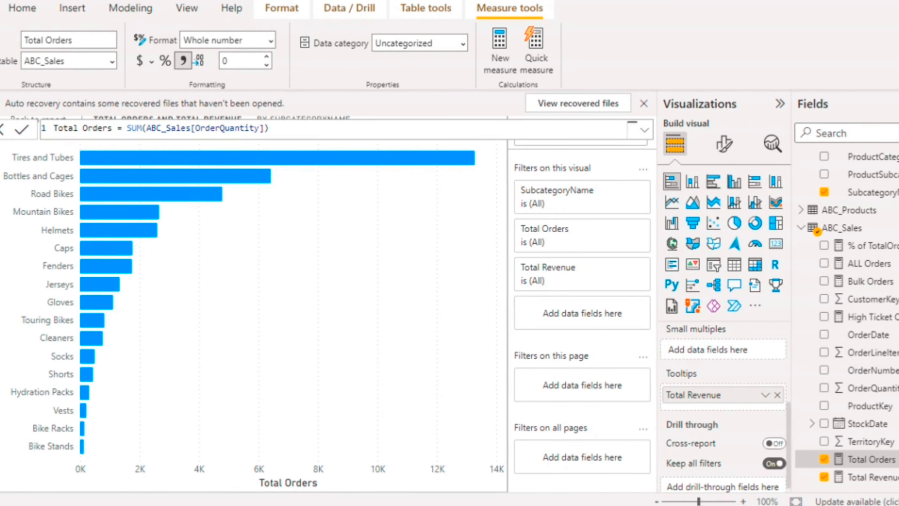
# - Review the bar chart's field wells and its visual and general formatting options
pyautogui.moveTo(788, 422); pyautogui.dragTo(784, 328)
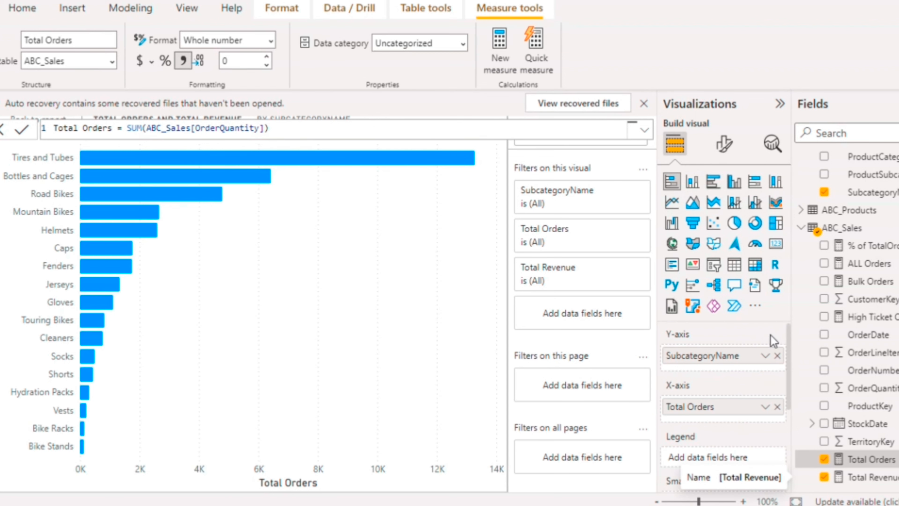
pyautogui.click(723, 143)
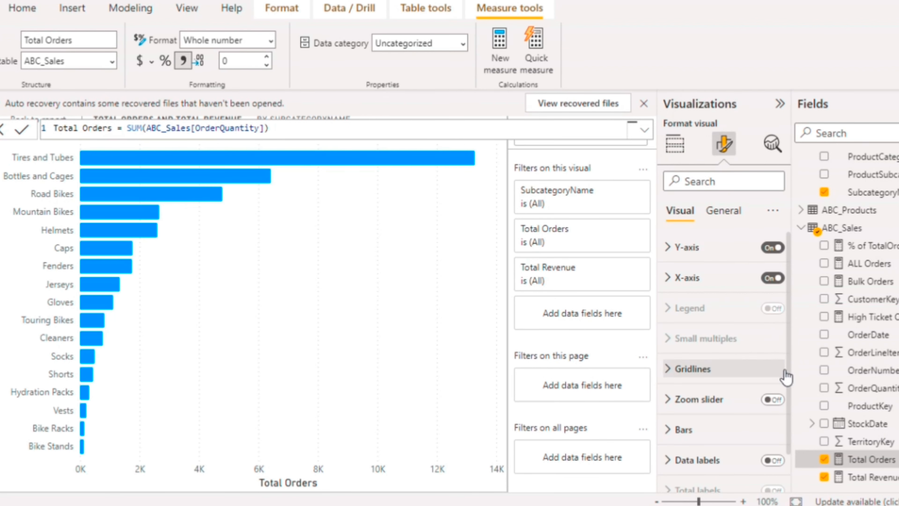
pyautogui.scroll(-2, 788, 361)
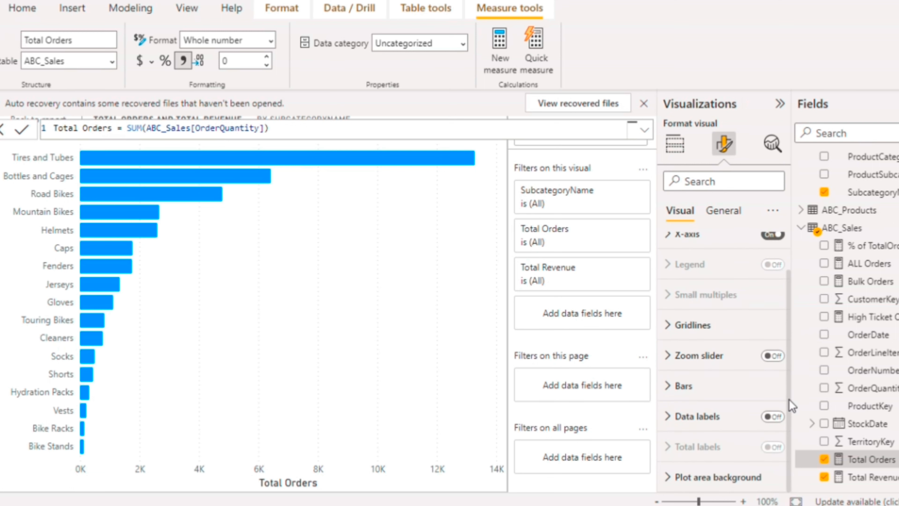
pyautogui.scroll(2, 791, 403)
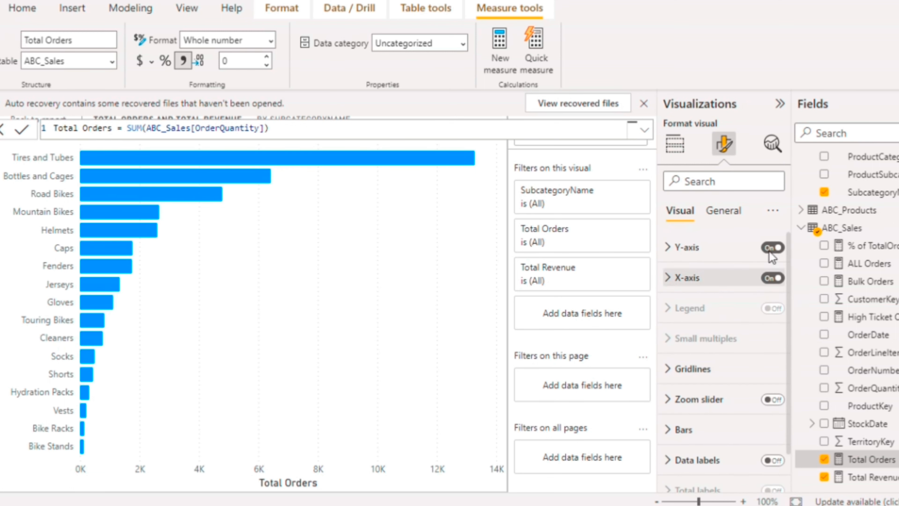
pyautogui.click(723, 211)
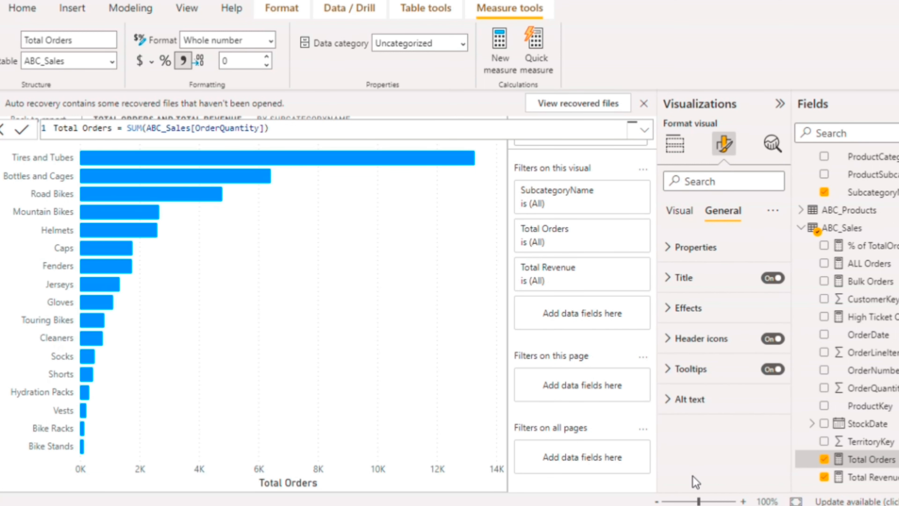
pyautogui.click(771, 211)
pyautogui.click(677, 213)
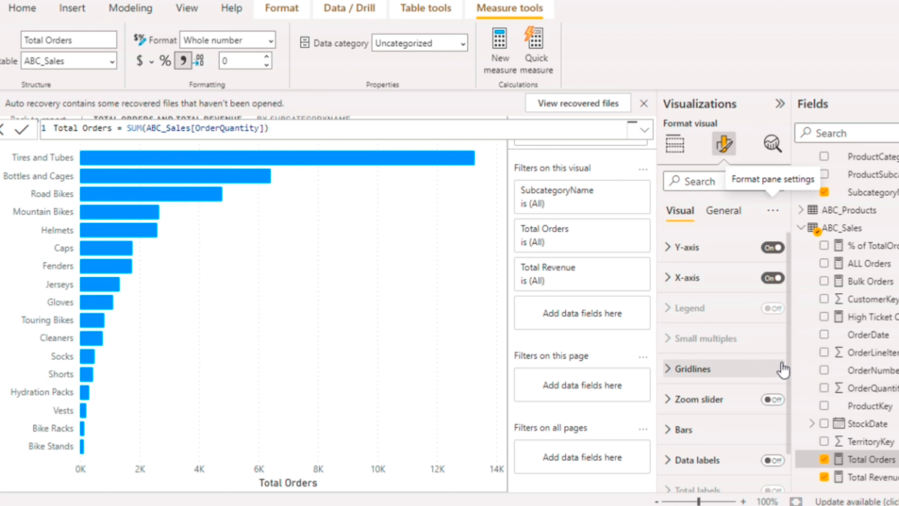
# - Apply gradient conditional formatting to the bars' default color, based on the Total Revenue measure from ABC_Sales
pyautogui.moveTo(788, 363); pyautogui.dragTo(789, 408)
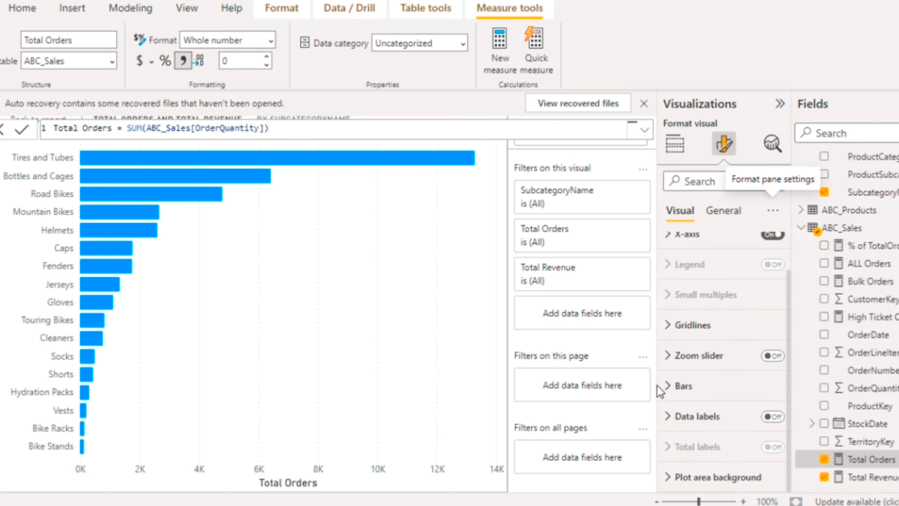
pyautogui.click(667, 389)
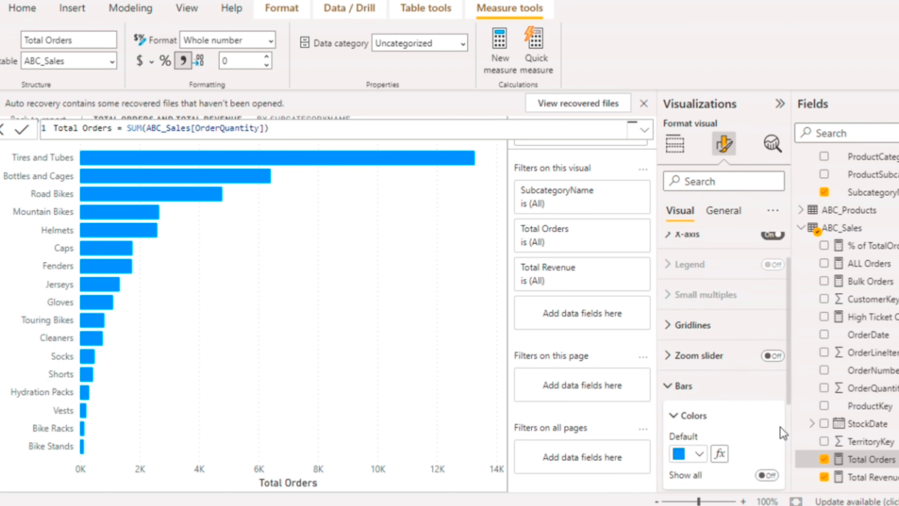
pyautogui.moveTo(789, 393); pyautogui.dragTo(791, 428)
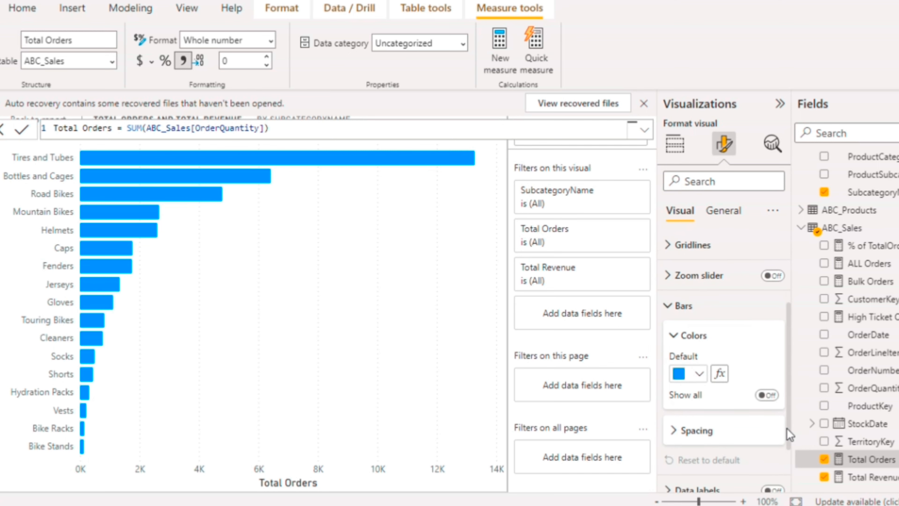
pyautogui.click(720, 374)
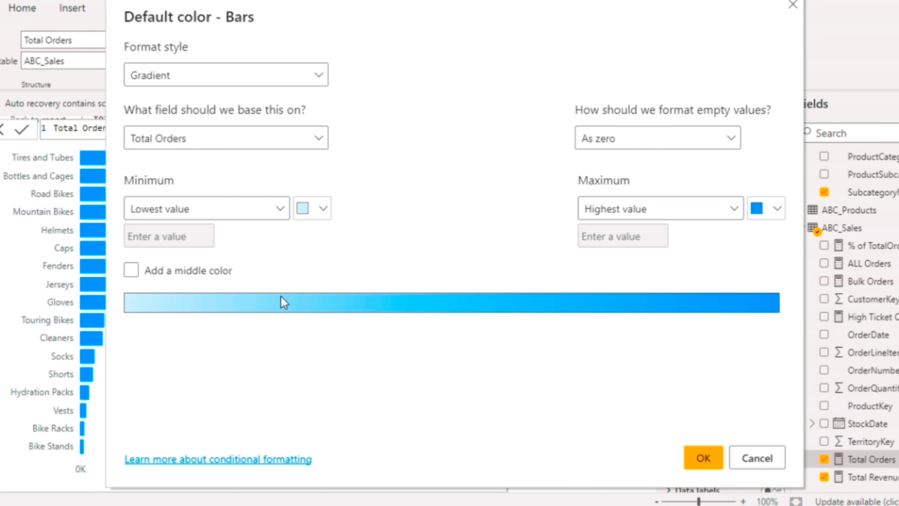
pyautogui.click(196, 74)
pyautogui.click(451, 86)
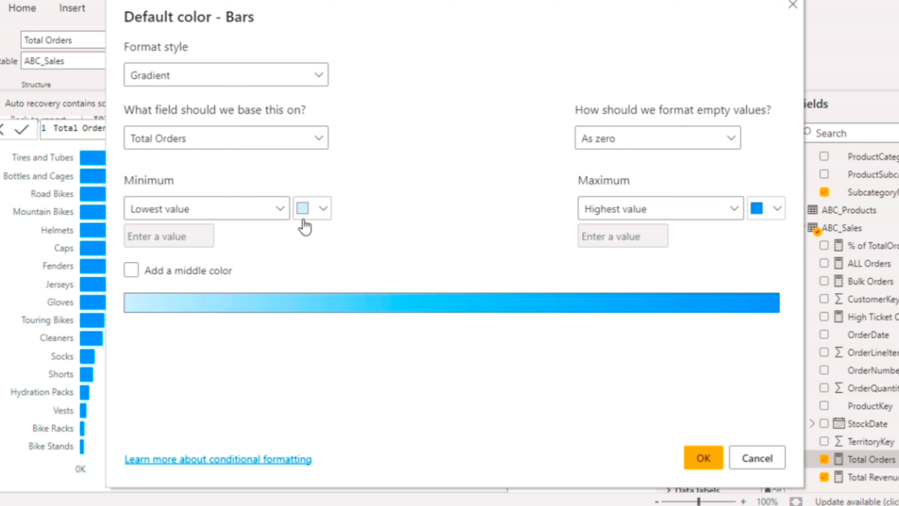
pyautogui.click(301, 146)
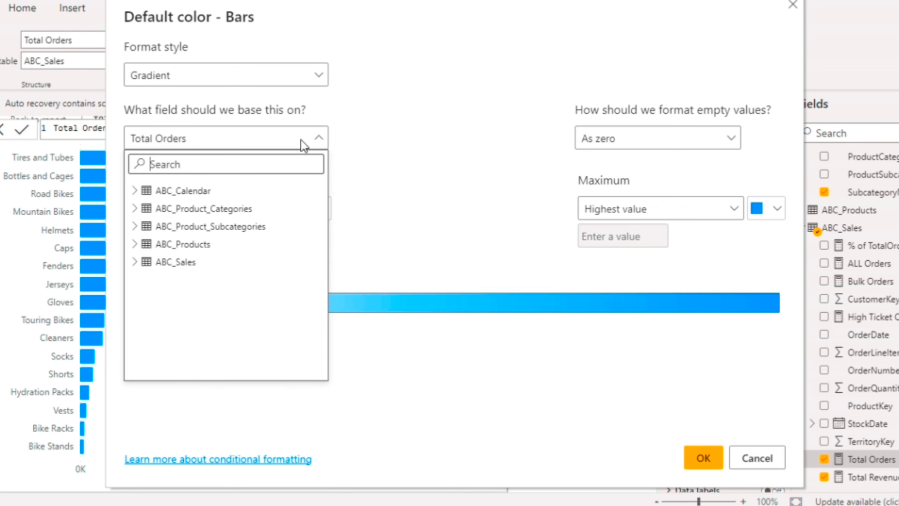
pyautogui.click(135, 261)
pyautogui.moveTo(323, 251); pyautogui.dragTo(327, 357)
pyautogui.click(186, 368)
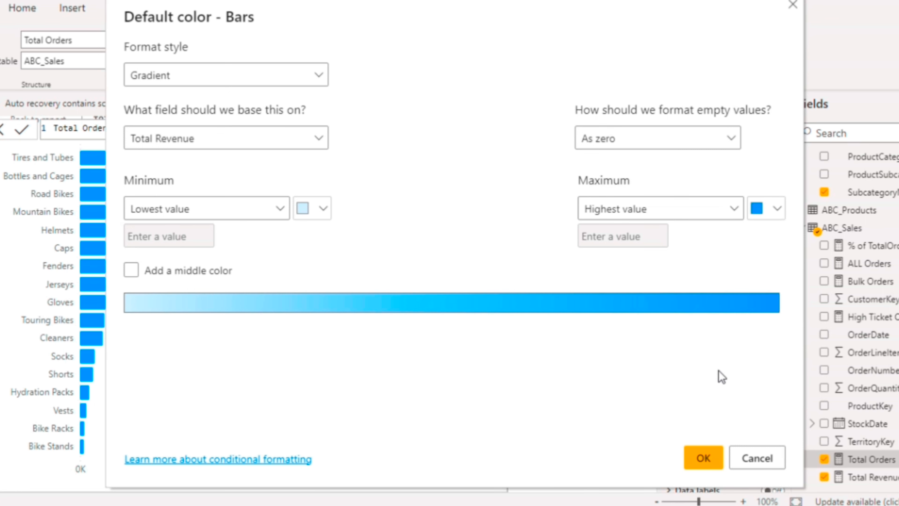
pyautogui.click(702, 458)
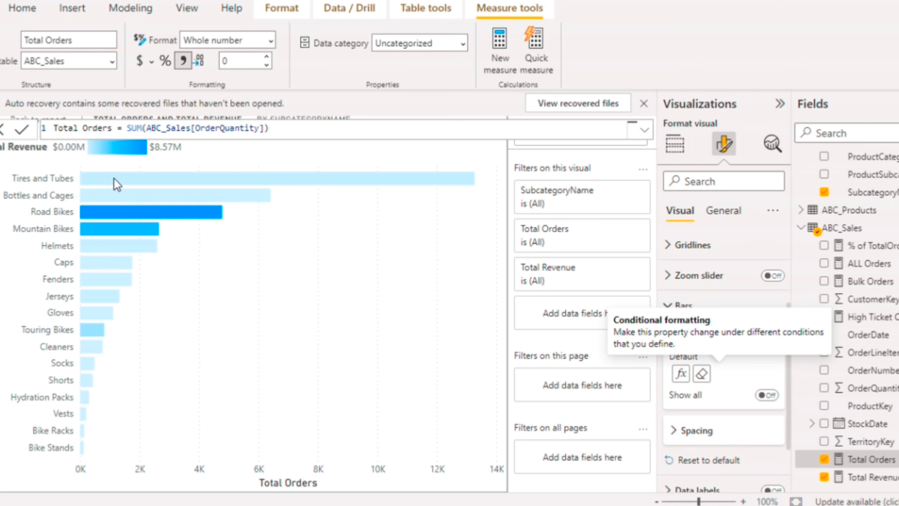
# - Compare the bars' gradient colors with the Total Revenue in their tooltips, from Tires and Tubes down to Bike Stands
pyautogui.moveTo(117, 184)
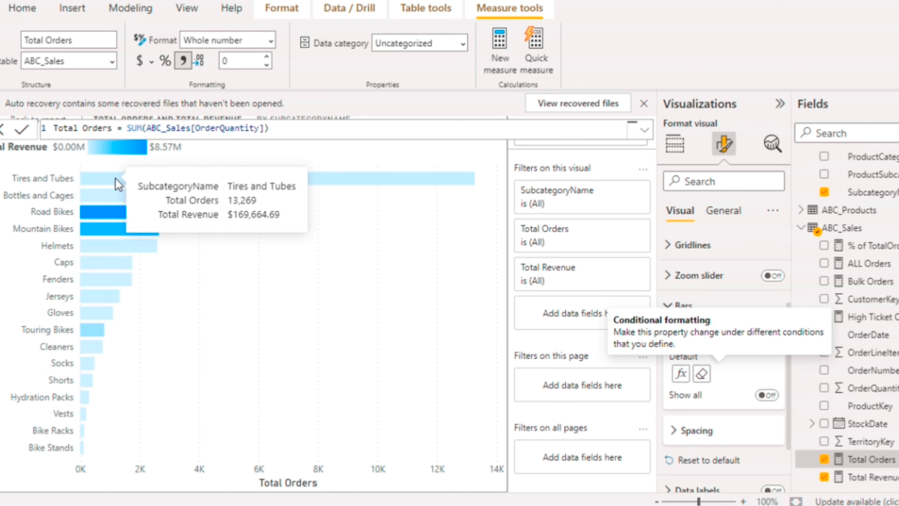
pyautogui.moveTo(115, 202)
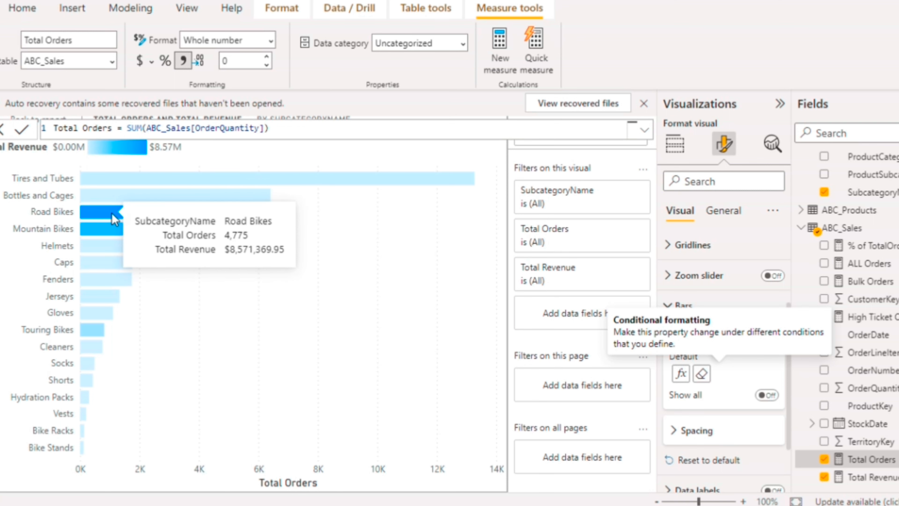
pyautogui.moveTo(111, 228)
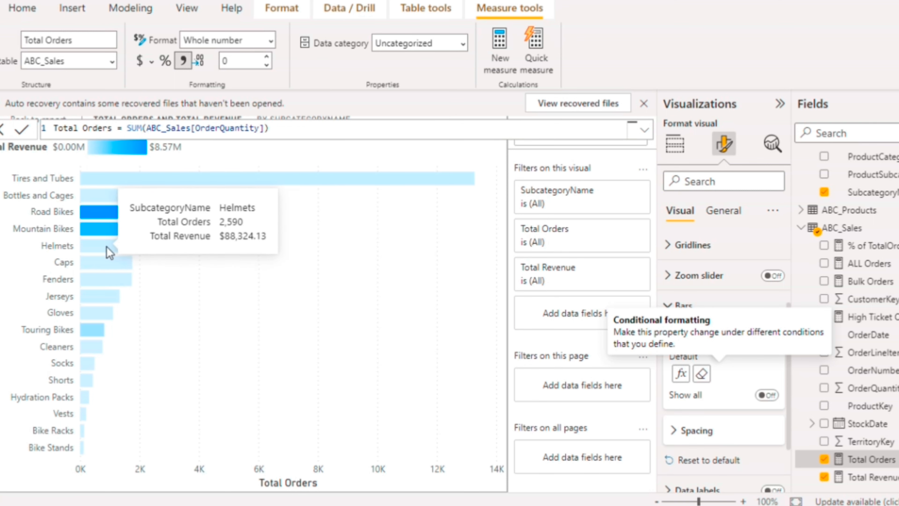
pyautogui.moveTo(106, 262)
pyautogui.moveTo(104, 279)
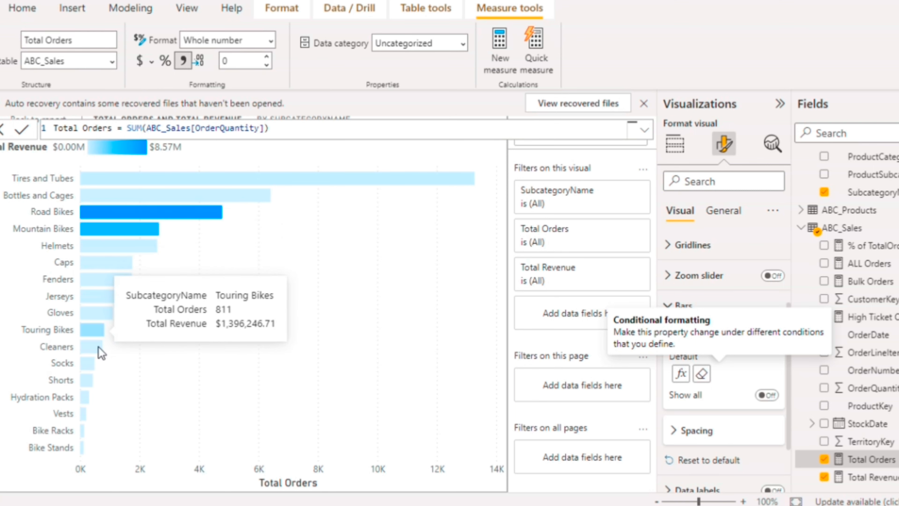
pyautogui.moveTo(83, 448)
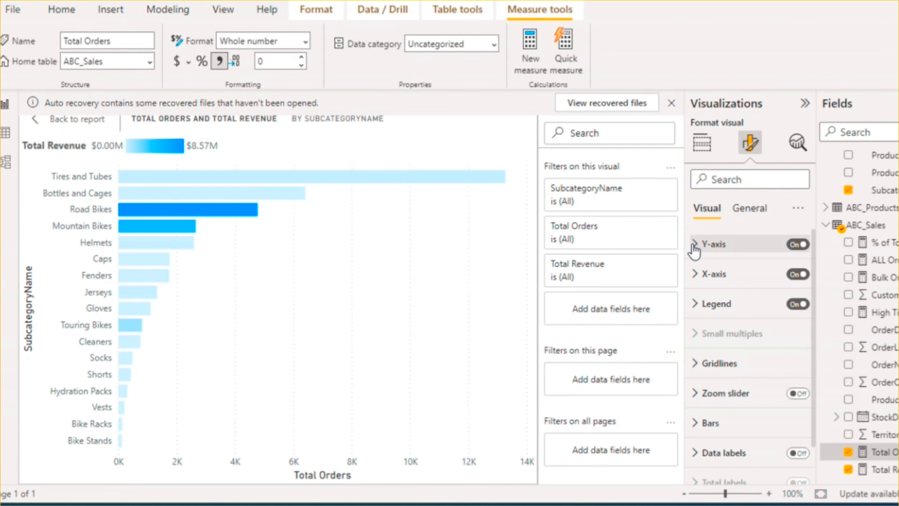
# - Try font size 10 for the Y-axis values, return it to 9, and set the font to Segoe UI Light
pyautogui.click(694, 247)
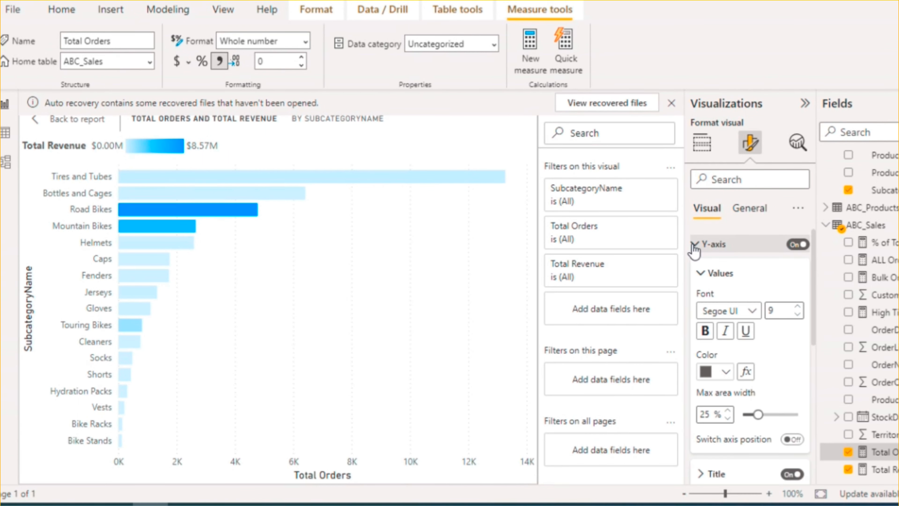
pyautogui.click(796, 307)
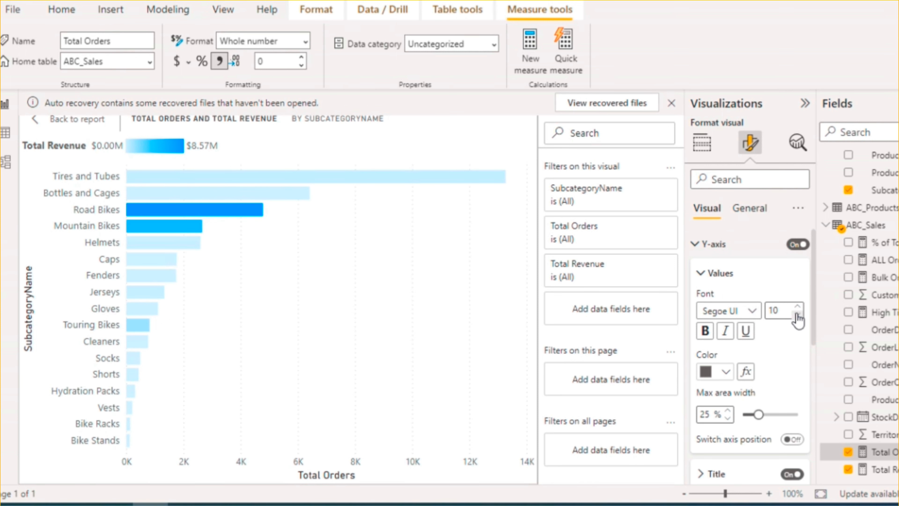
pyautogui.click(797, 313)
pyautogui.click(756, 310)
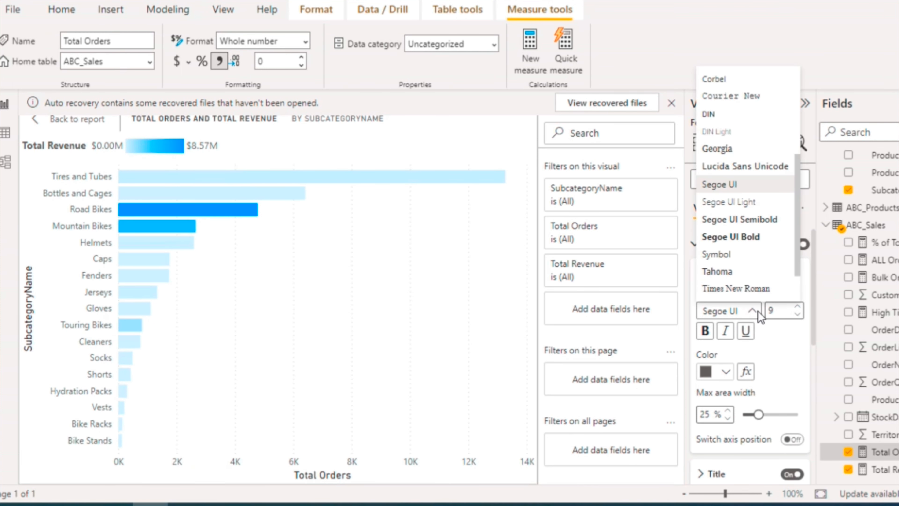
pyautogui.click(740, 202)
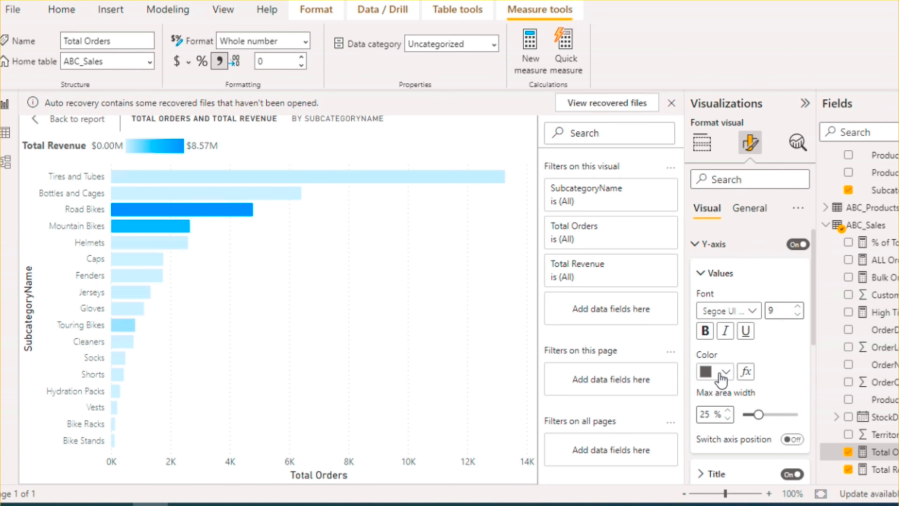
# - Try dark blue for the Y-axis values and set their color to orange instead
pyautogui.click(721, 374)
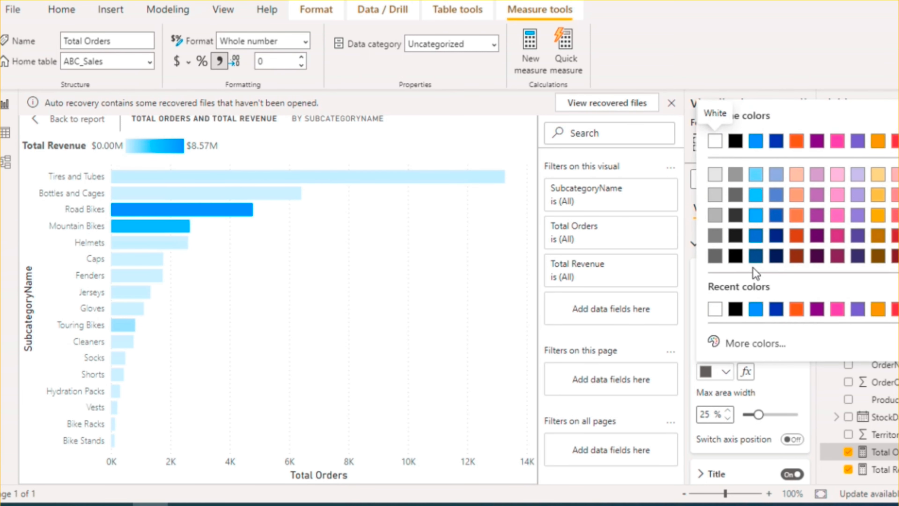
pyautogui.click(755, 256)
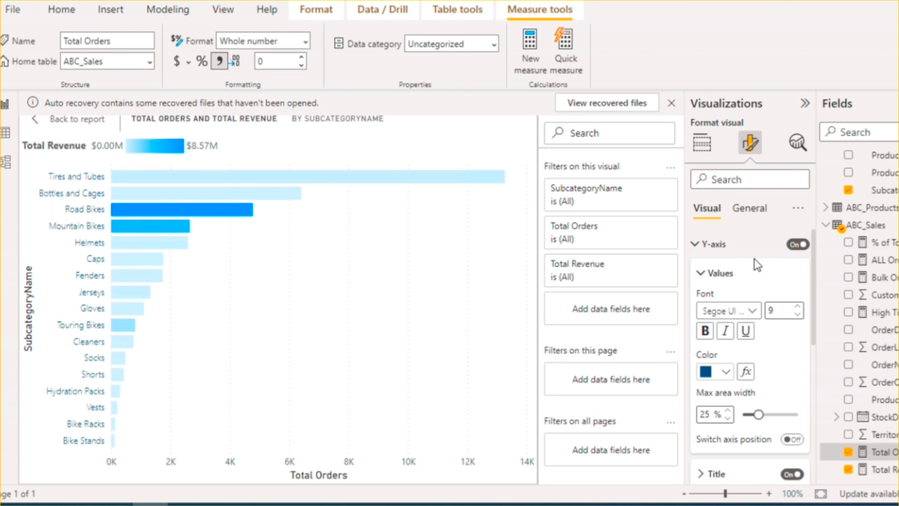
pyautogui.click(725, 374)
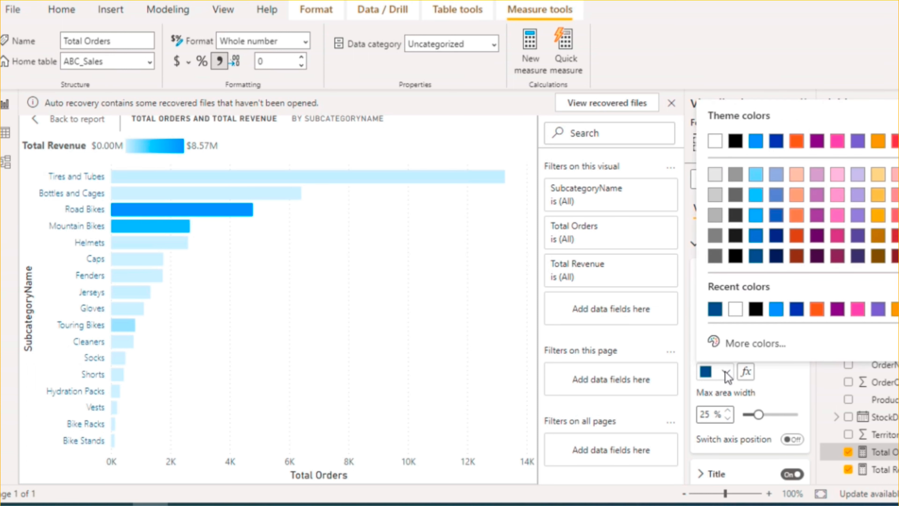
pyautogui.click(817, 309)
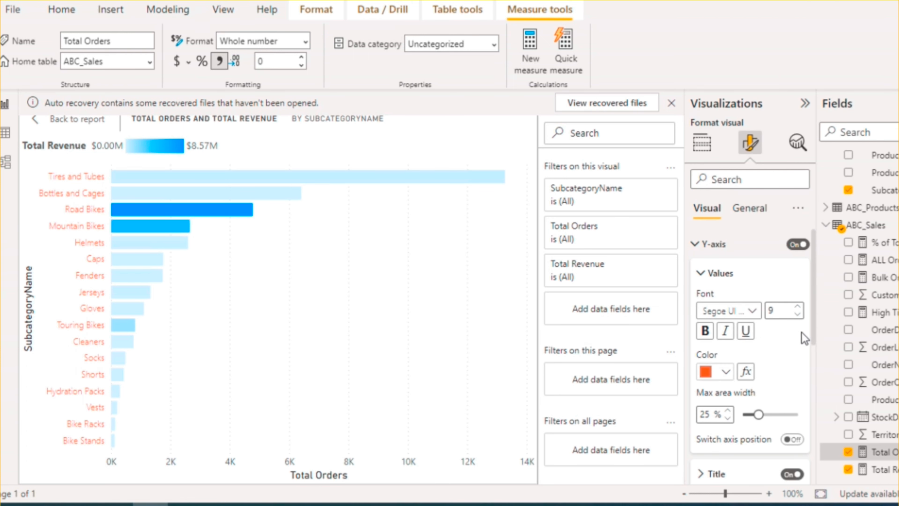
# - Set the Y-axis max area width to 23% and try switching the axis position before turning it back off
pyautogui.moveTo(813, 304); pyautogui.dragTo(811, 352)
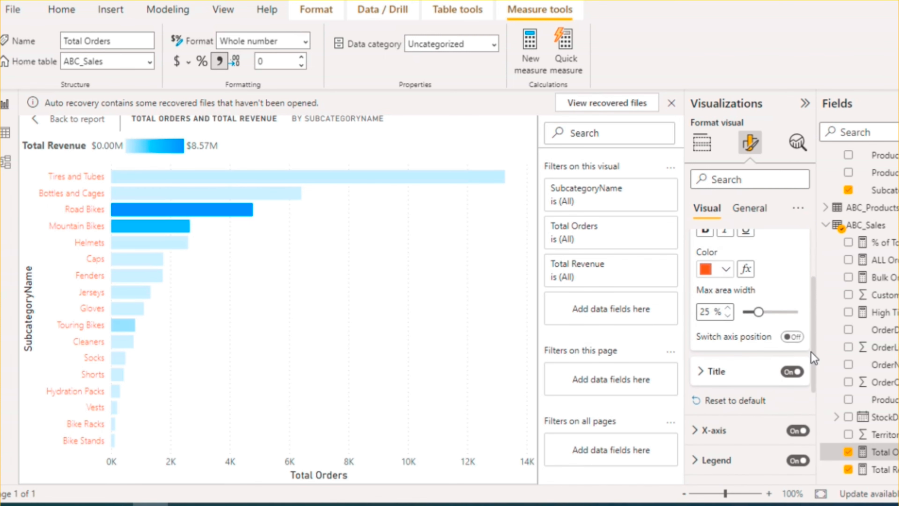
pyautogui.moveTo(759, 312)
pyautogui.mouseDown()
pyautogui.moveTo(783, 312)
pyautogui.moveTo(755, 312)
pyautogui.mouseUp()
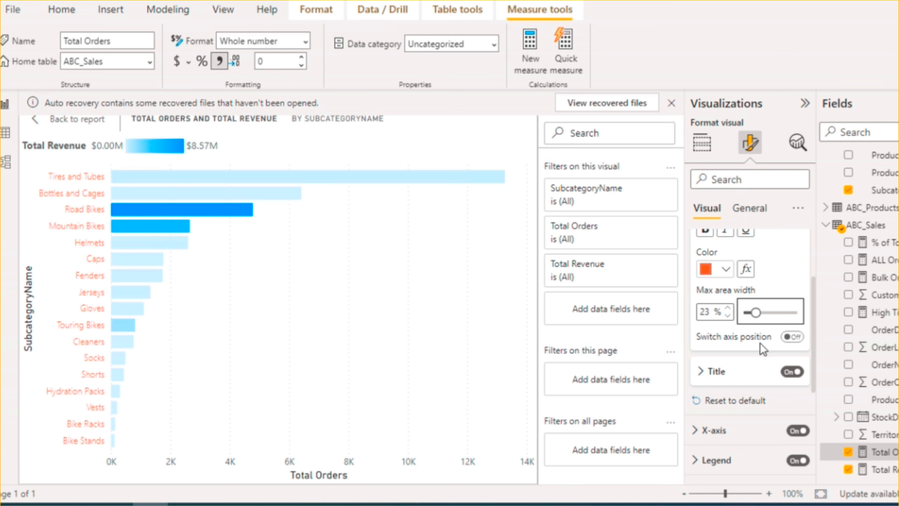
pyautogui.click(799, 338)
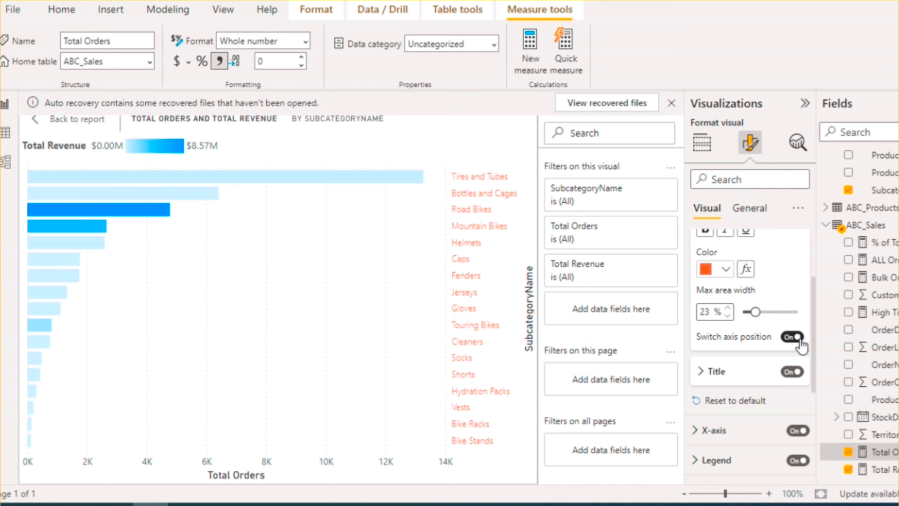
pyautogui.click(800, 339)
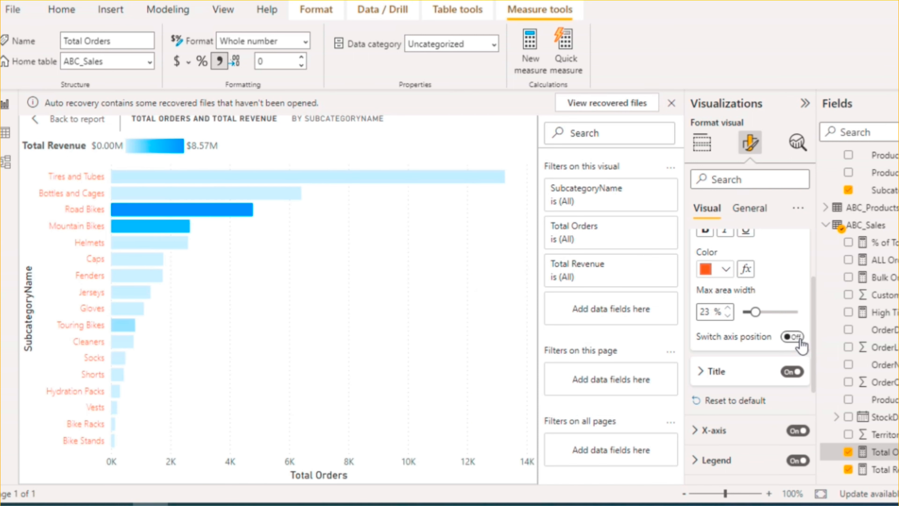
# - Open the Y-axis title settings, try the title off and on, and leave it turned off
pyautogui.click(699, 372)
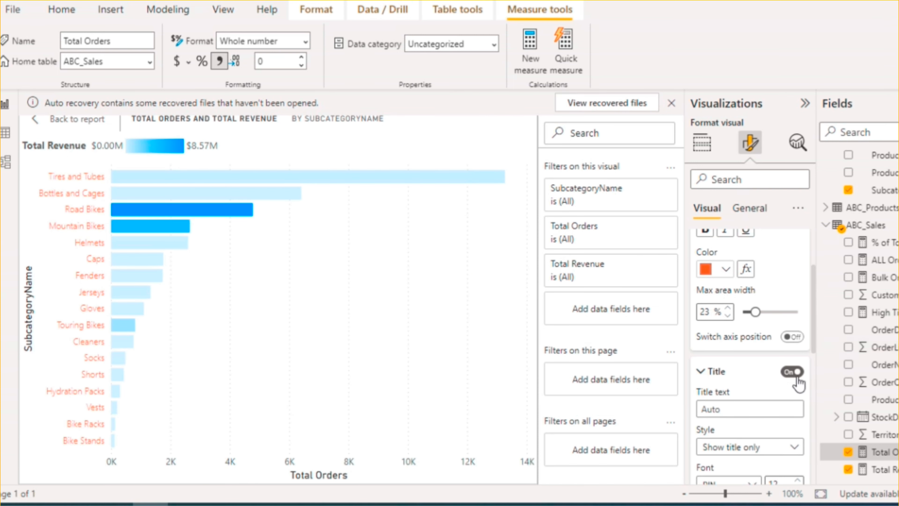
pyautogui.moveTo(812, 329); pyautogui.dragTo(813, 346)
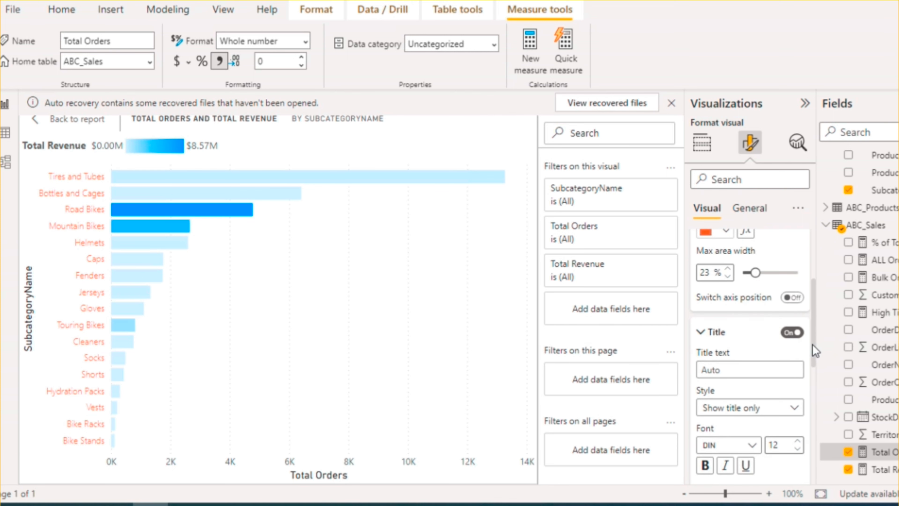
pyautogui.click(793, 333)
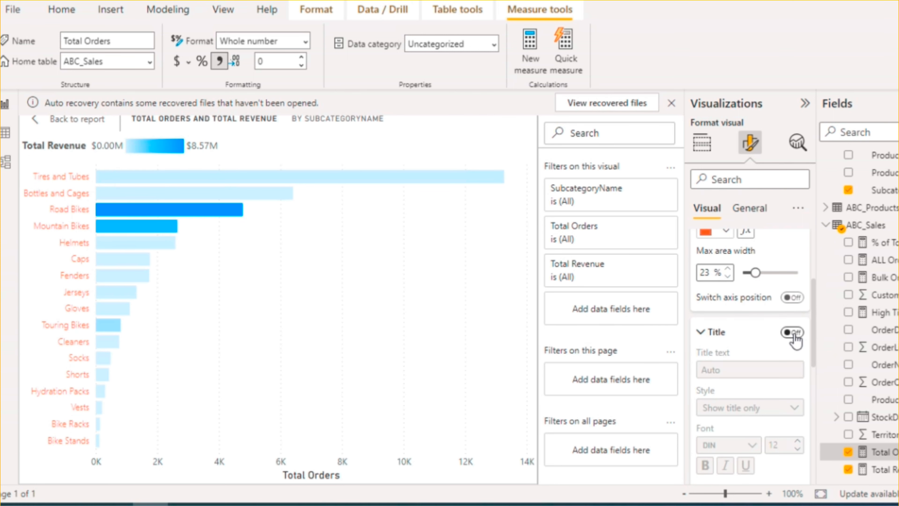
pyautogui.click(792, 332)
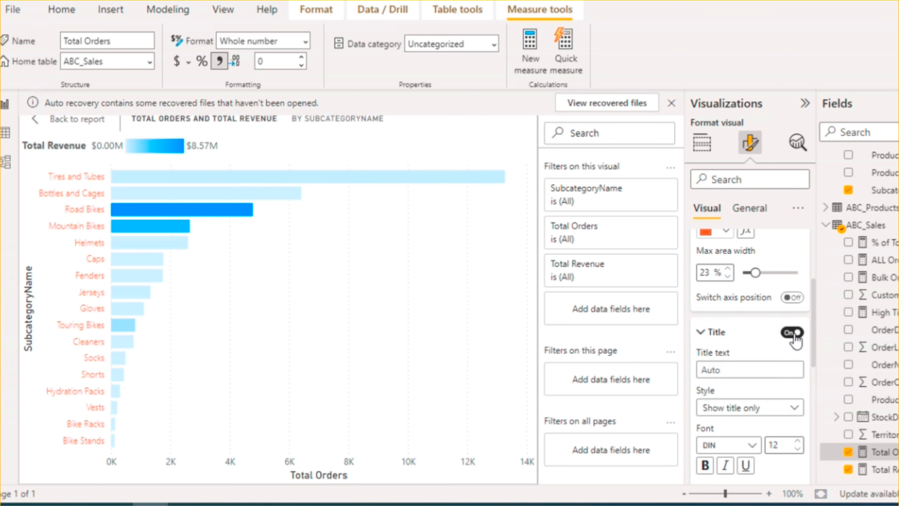
pyautogui.click(794, 340)
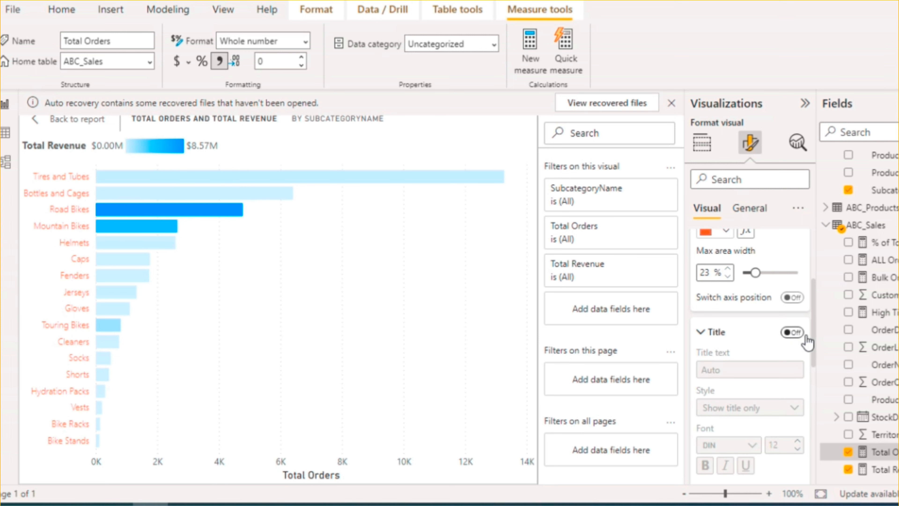
# - Format the X-axis values with font size 10 in orange, and turn off the X-axis title
pyautogui.moveTo(812, 337); pyautogui.dragTo(823, 420)
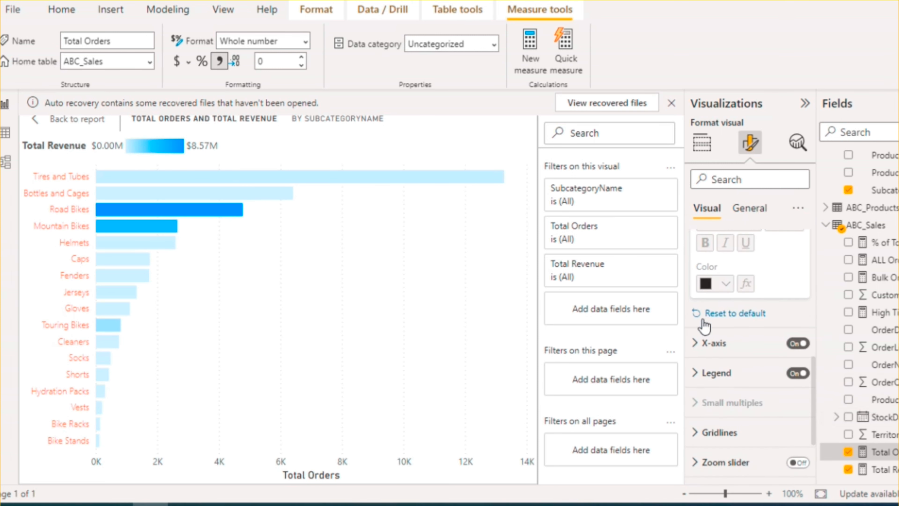
pyautogui.click(697, 342)
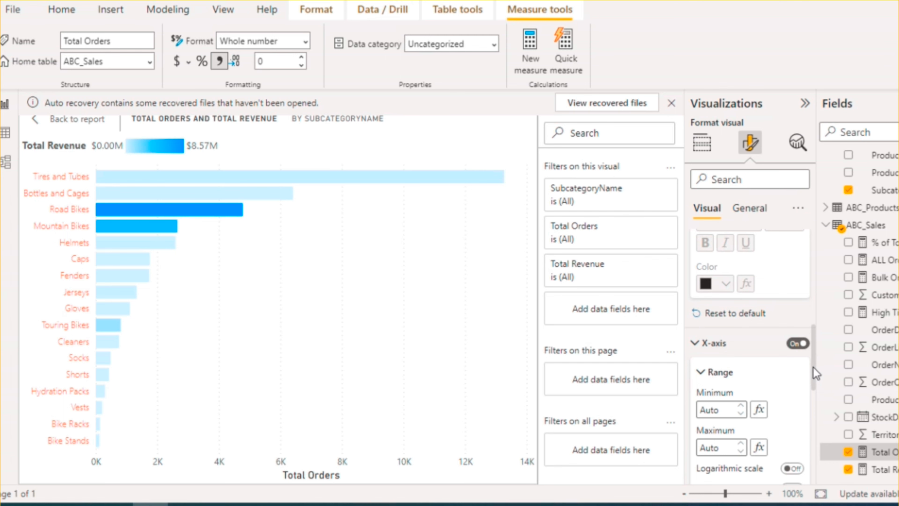
pyautogui.moveTo(813, 367); pyautogui.dragTo(814, 394)
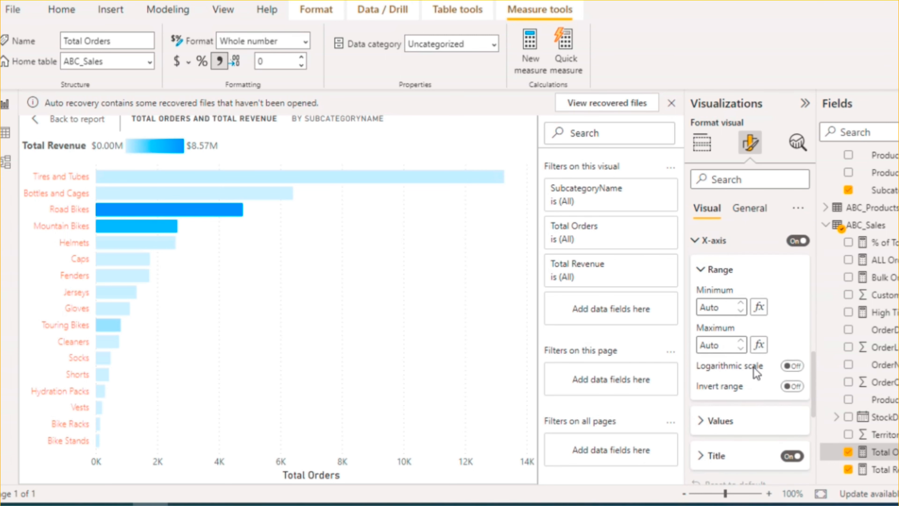
pyautogui.click(702, 421)
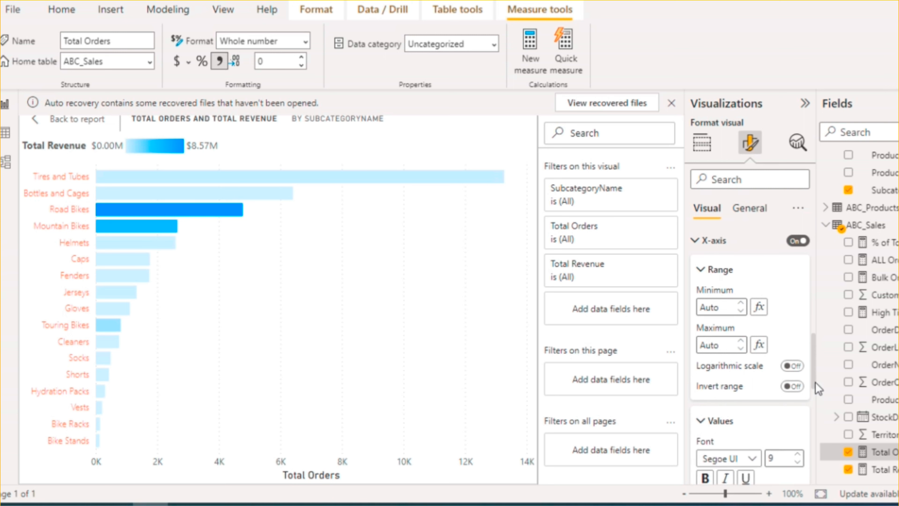
pyautogui.moveTo(813, 349); pyautogui.dragTo(814, 386)
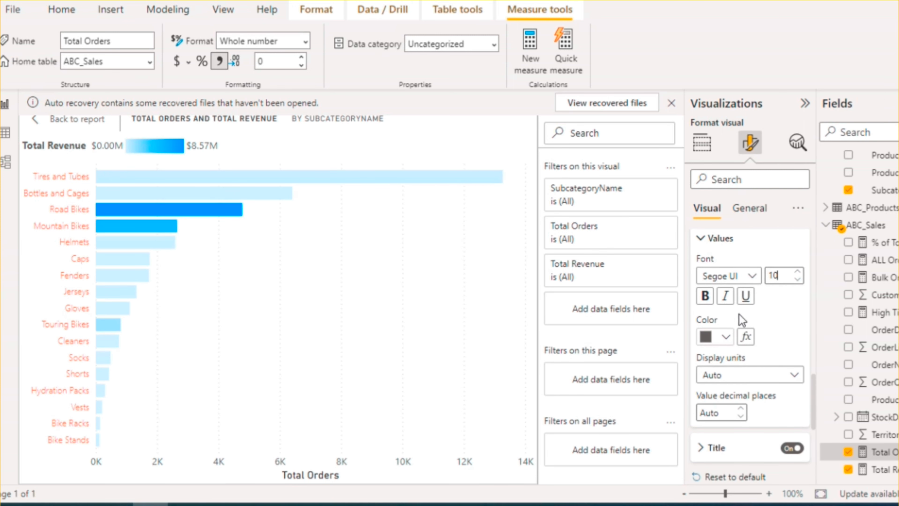
pyautogui.click(722, 336)
pyautogui.click(716, 274)
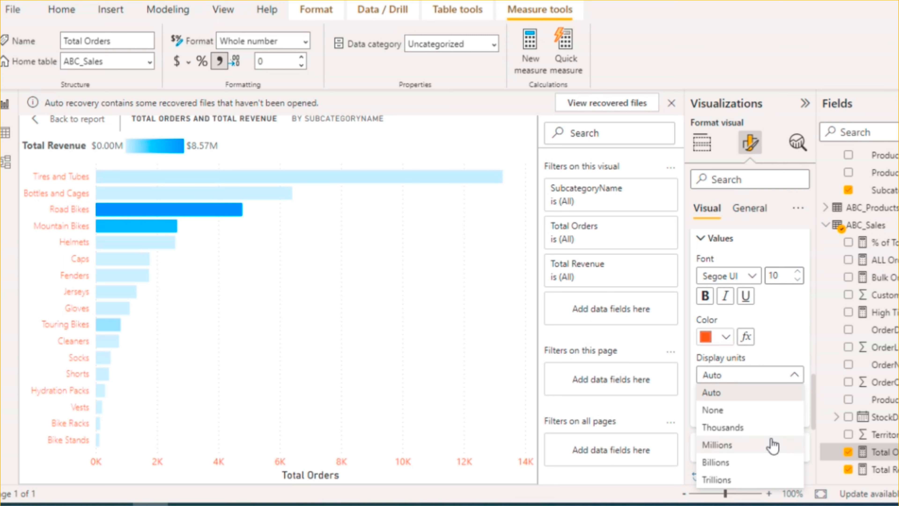
pyautogui.click(815, 394)
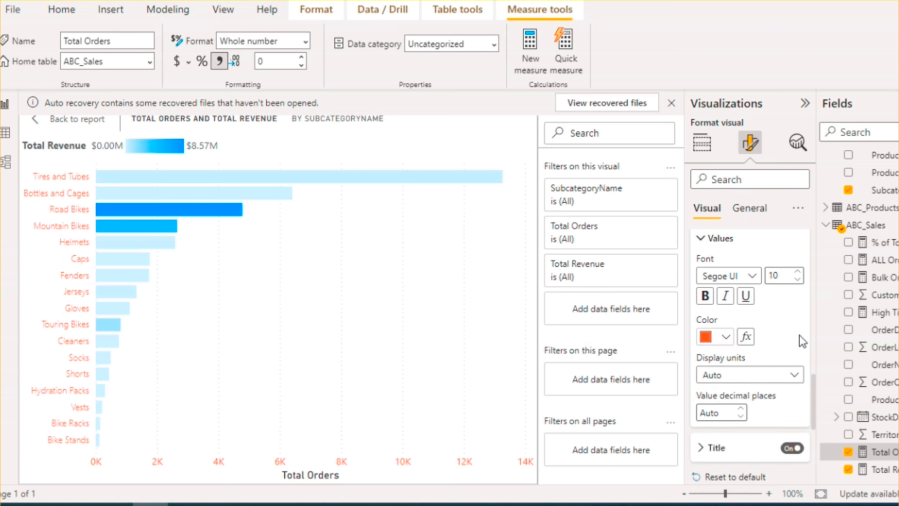
pyautogui.moveTo(815, 394); pyautogui.dragTo(814, 427)
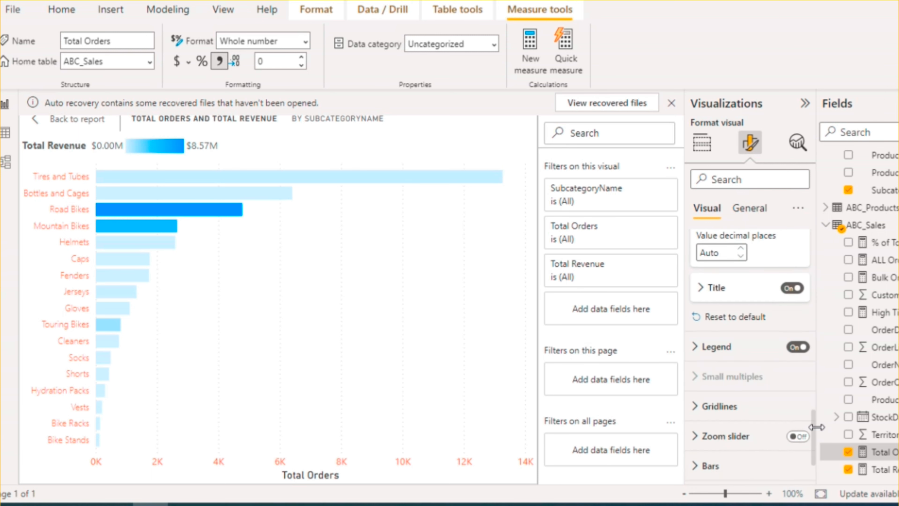
pyautogui.click(791, 288)
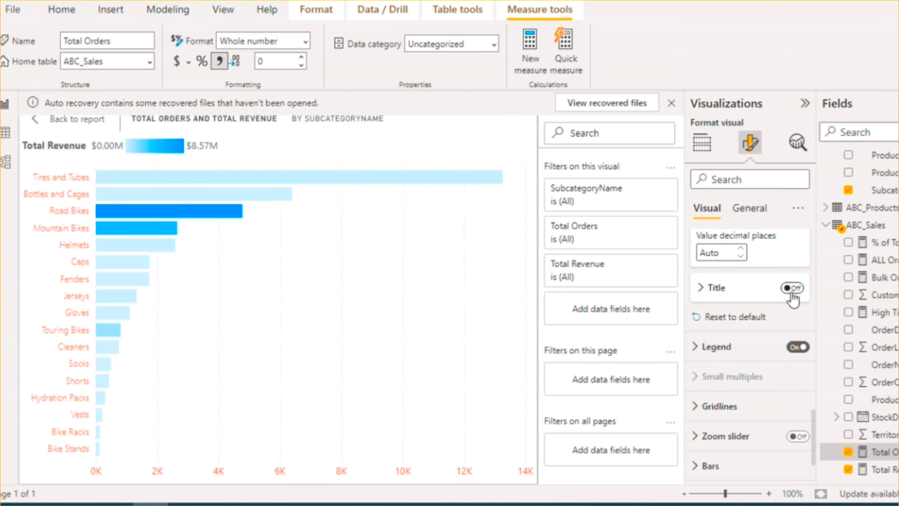
# - Set the legend position to Top center and check the legend's title text setting
pyautogui.click(695, 347)
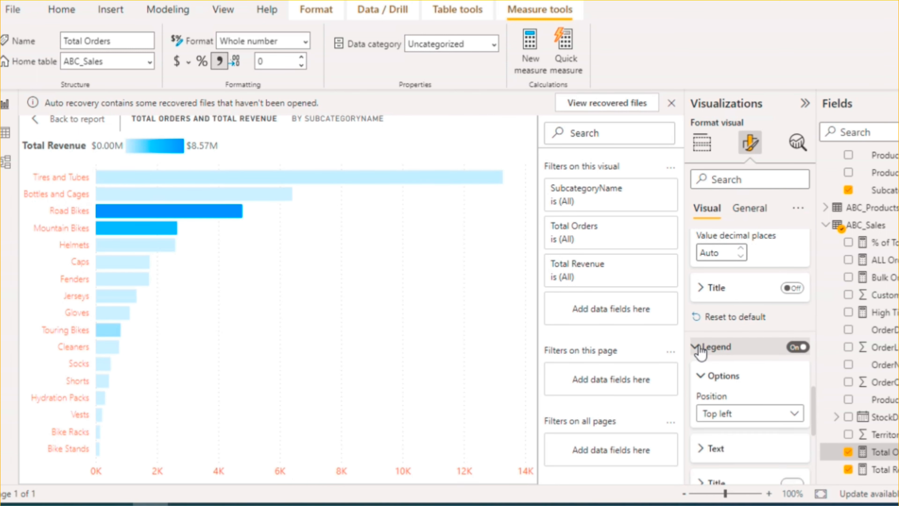
pyautogui.click(795, 412)
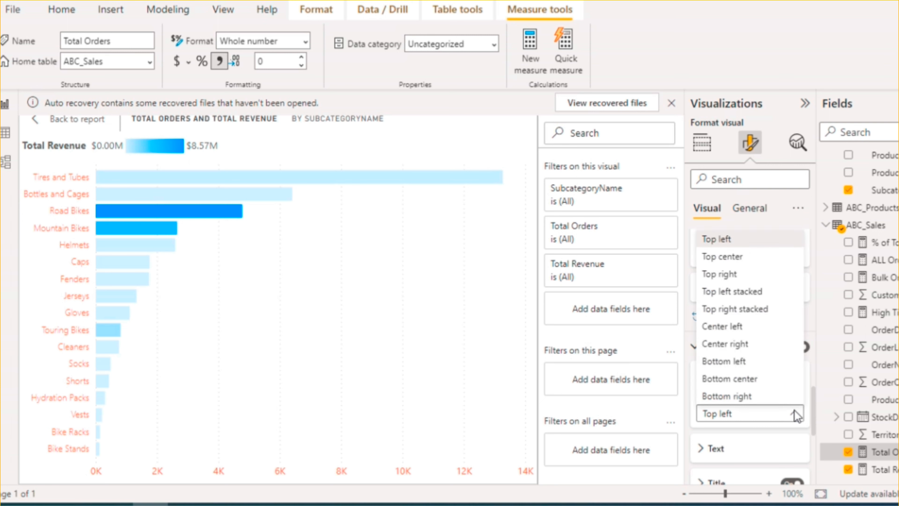
pyautogui.click(724, 257)
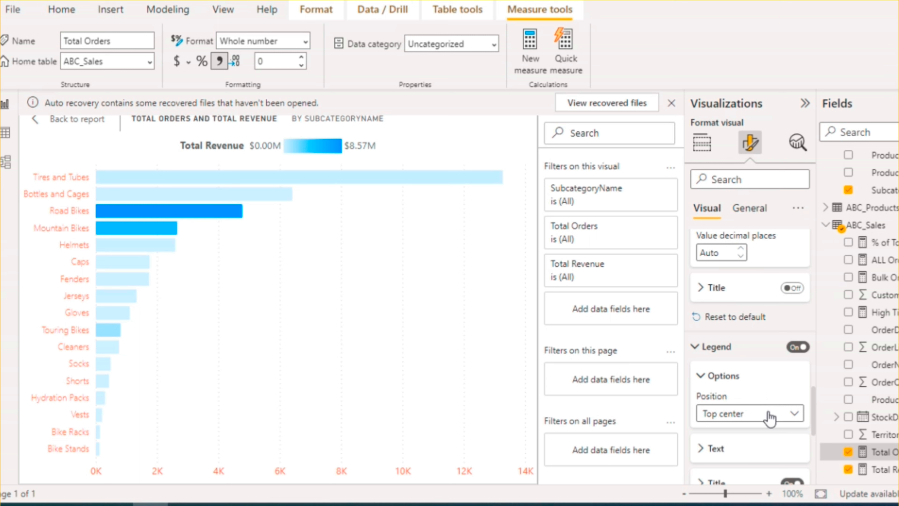
pyautogui.moveTo(814, 400); pyautogui.dragTo(814, 438)
pyautogui.scroll(-2, 814, 439)
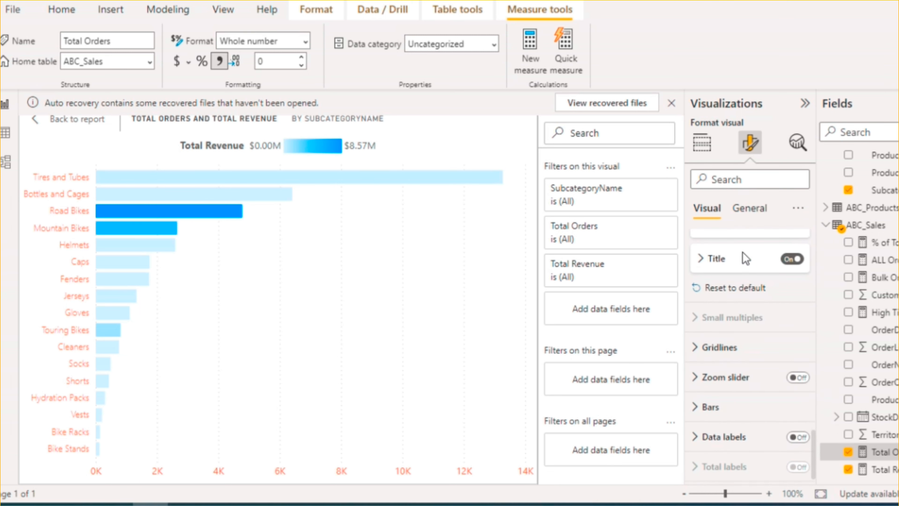
pyautogui.click(694, 260)
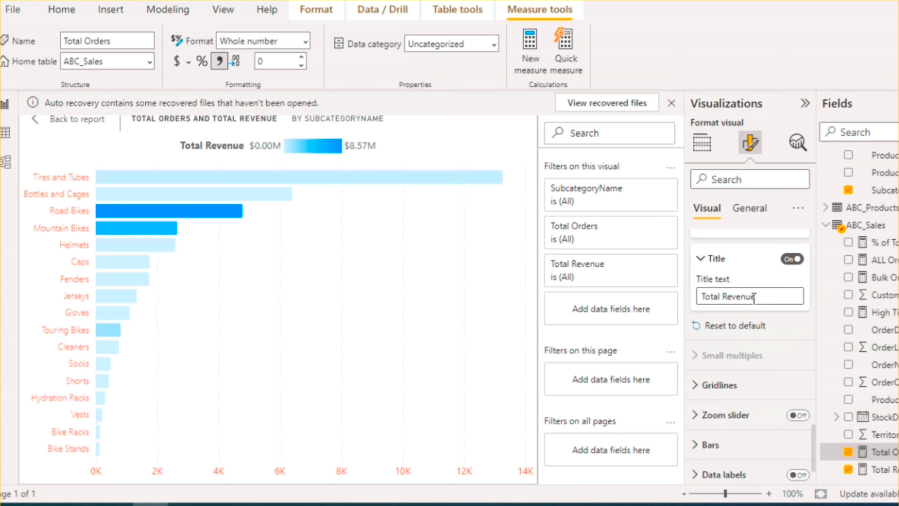
pyautogui.click(701, 260)
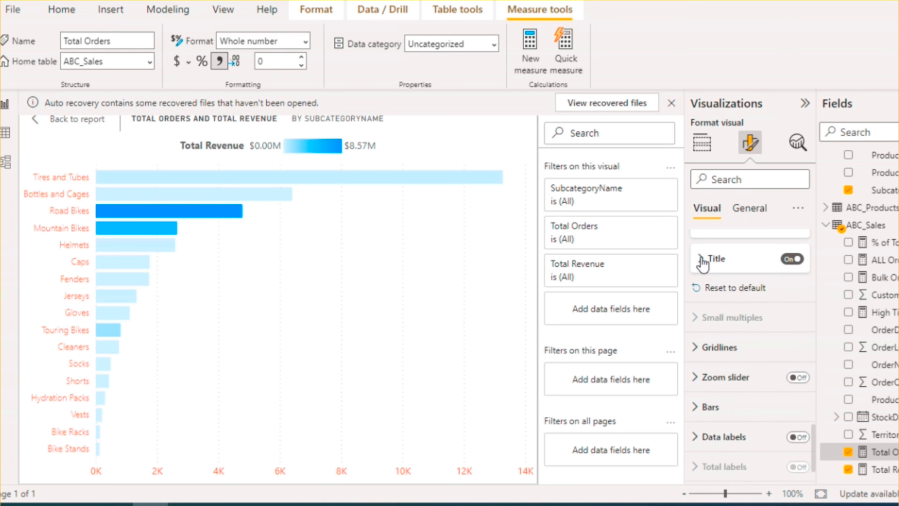
# - Try a Solid style in black for the vertical gridlines
pyautogui.click(695, 348)
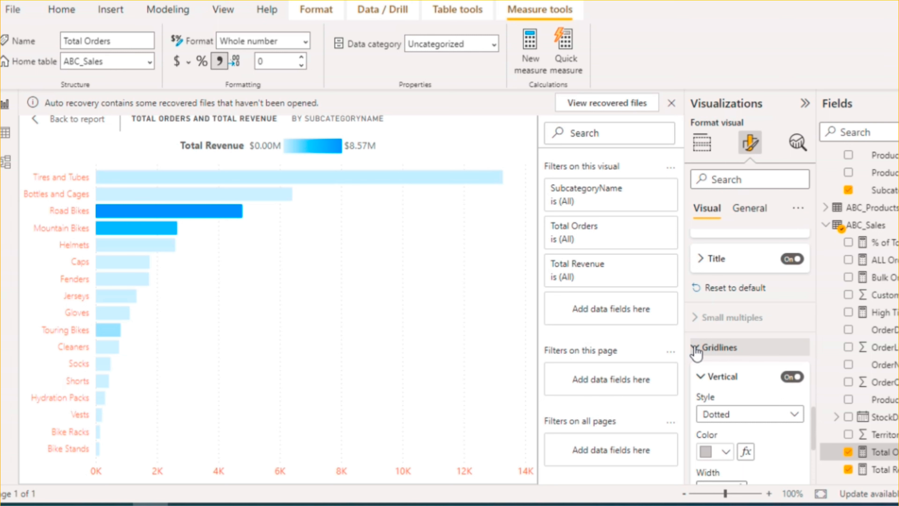
pyautogui.click(760, 416)
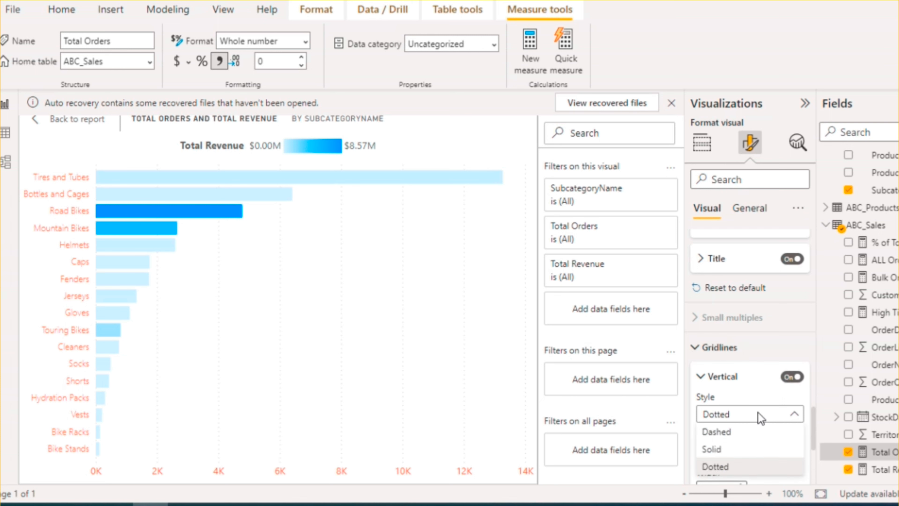
pyautogui.click(743, 449)
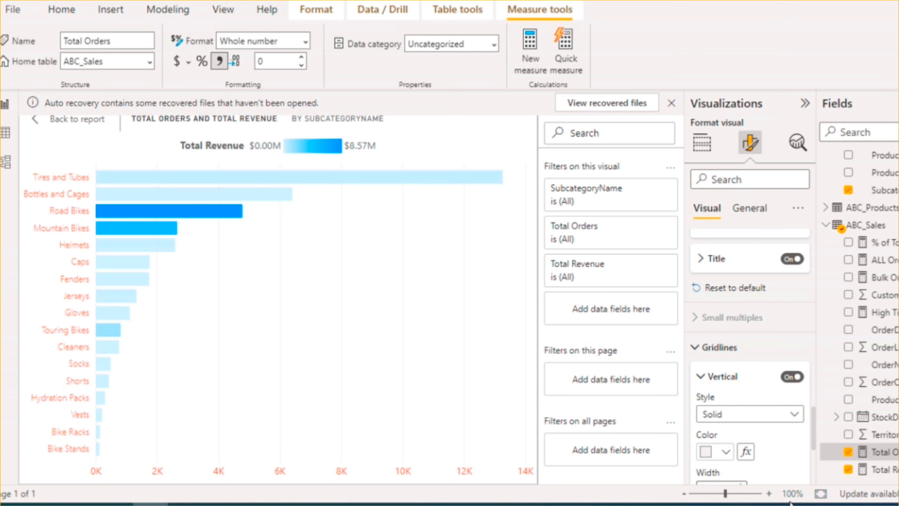
pyautogui.click(724, 452)
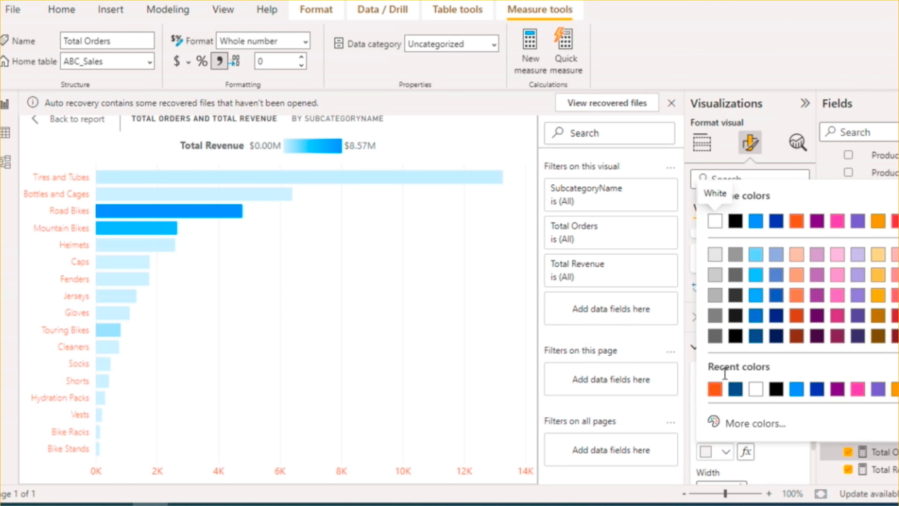
pyautogui.click(776, 390)
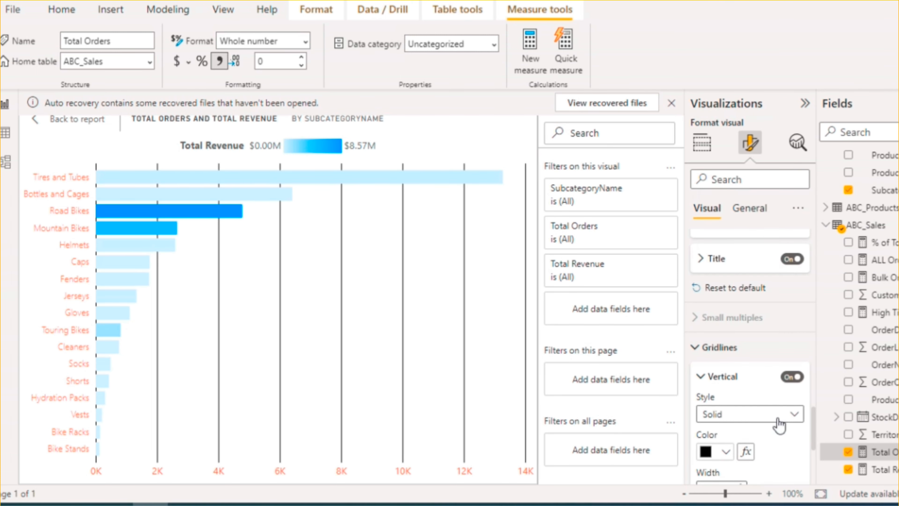
# - Set the vertical gridlines' style to Dashed and their color to light gray
pyautogui.click(757, 417)
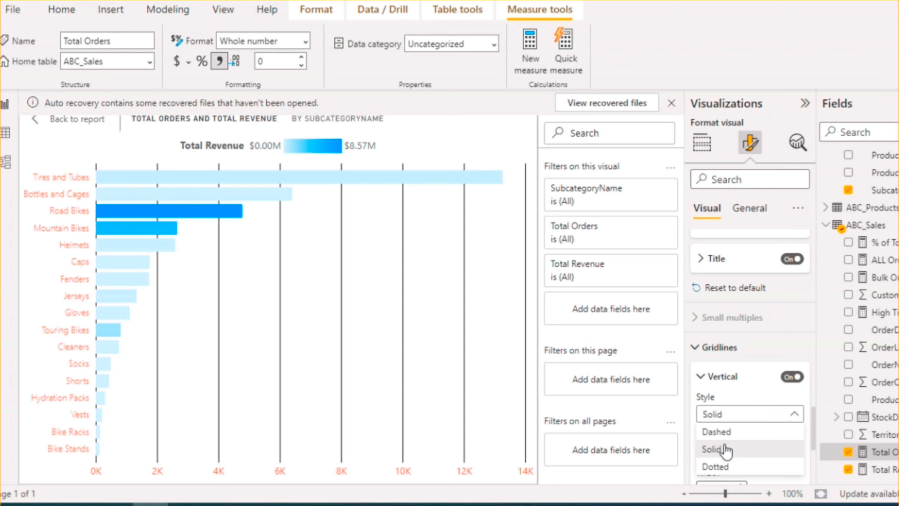
pyautogui.click(719, 432)
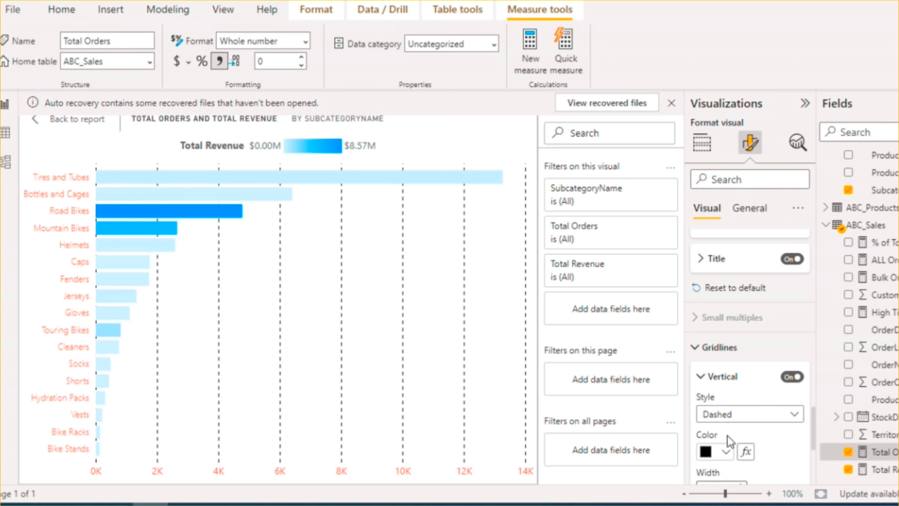
pyautogui.moveTo(813, 432); pyautogui.dragTo(814, 460)
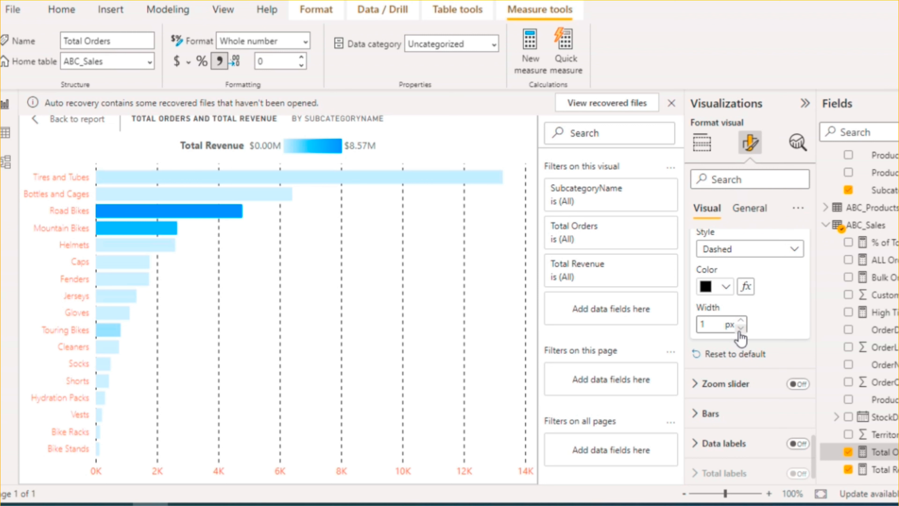
pyautogui.click(744, 249)
pyautogui.click(767, 314)
pyautogui.click(725, 286)
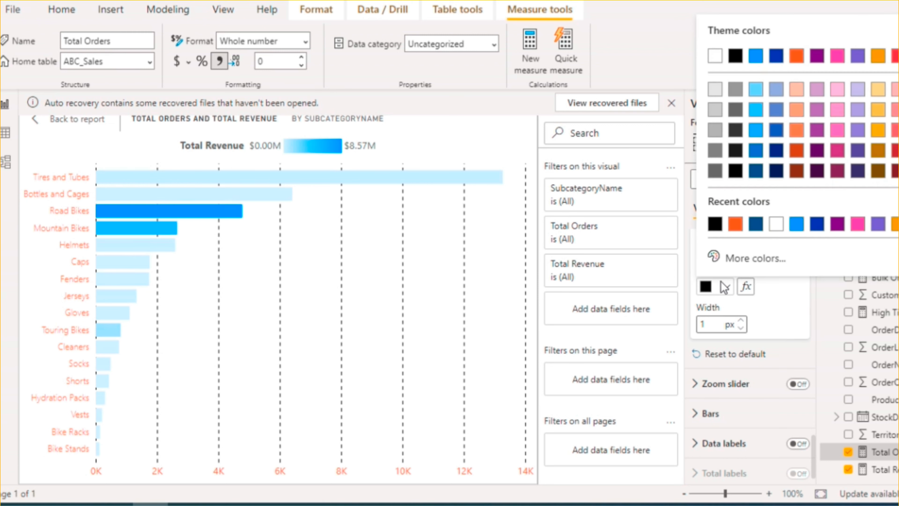
pyautogui.click(715, 90)
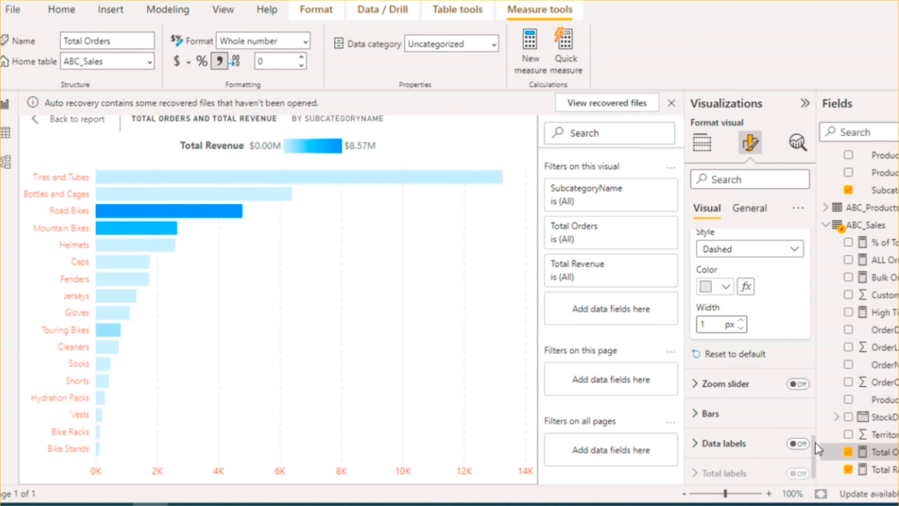
# - Set the bars' conditional gradient based on Total Revenue to use light orange for the lowest value, keeping blue for the highest
pyautogui.scroll(-1, 815, 457)
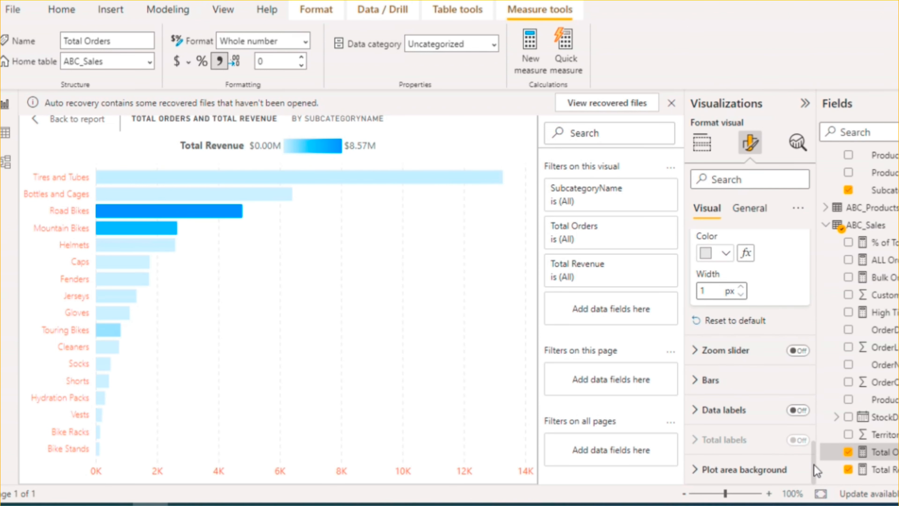
pyautogui.click(695, 352)
pyautogui.click(696, 350)
pyautogui.click(695, 382)
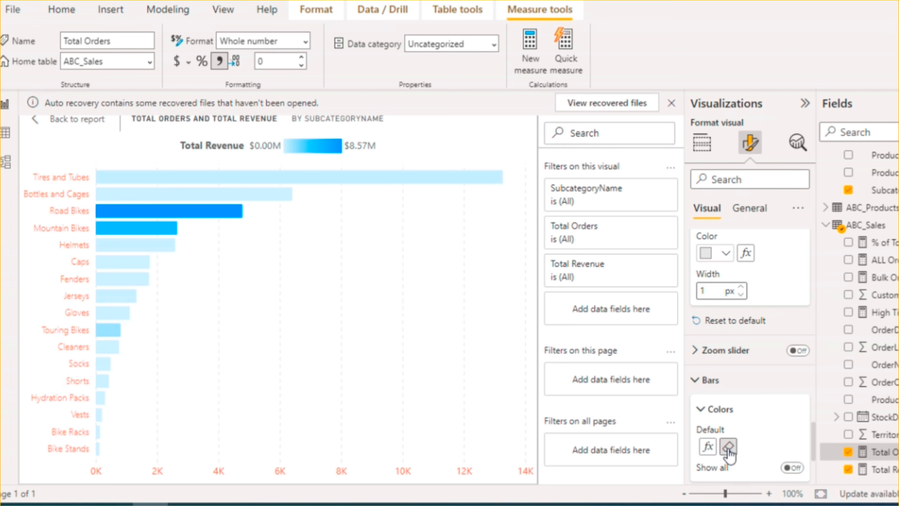
pyautogui.click(708, 446)
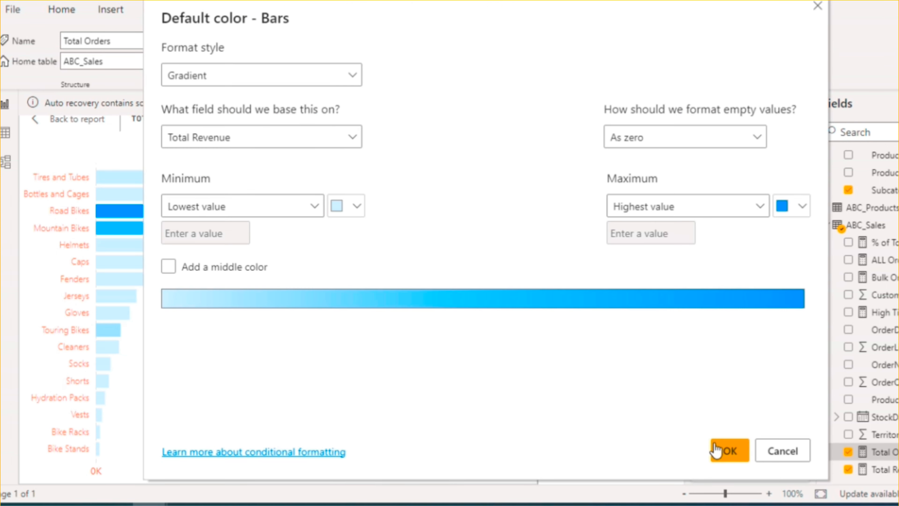
pyautogui.click(348, 214)
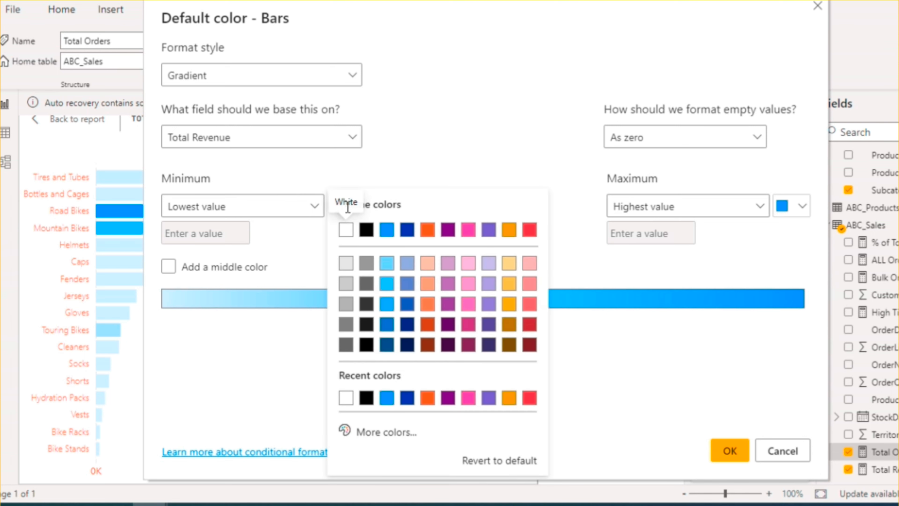
pyautogui.click(428, 263)
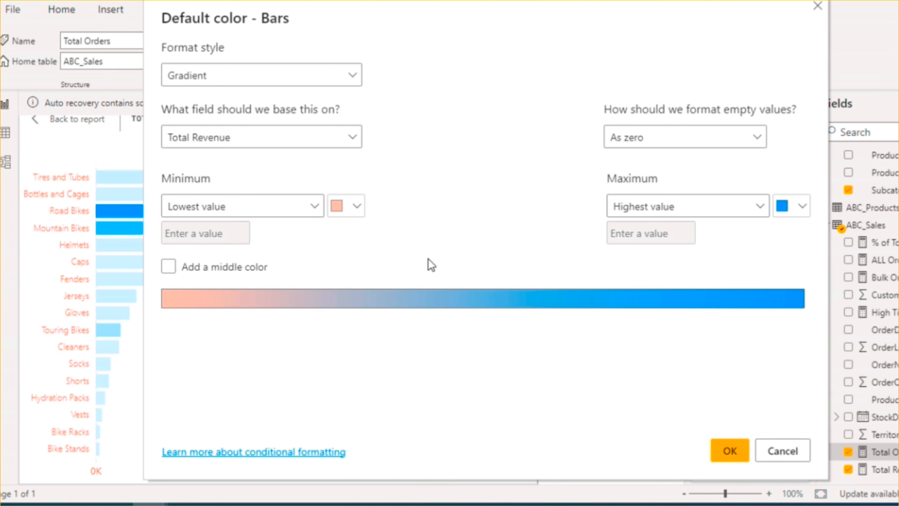
pyautogui.click(796, 205)
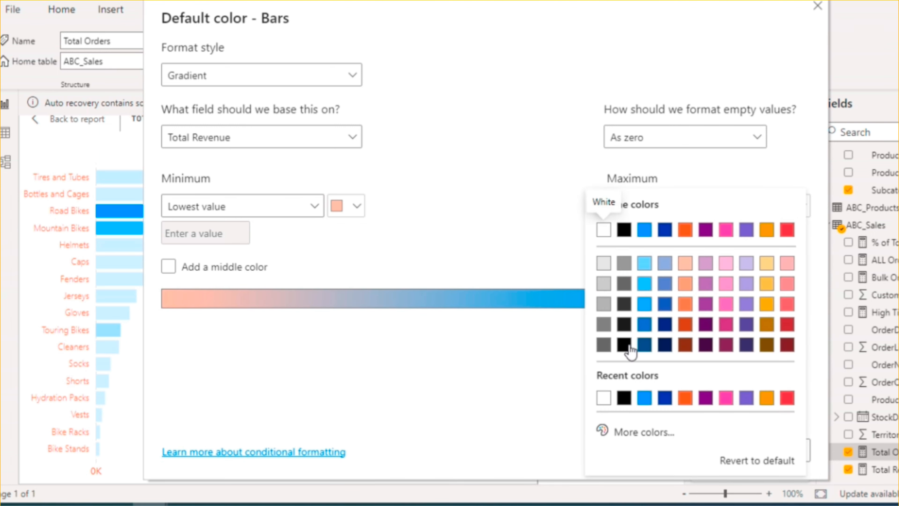
pyautogui.click(441, 366)
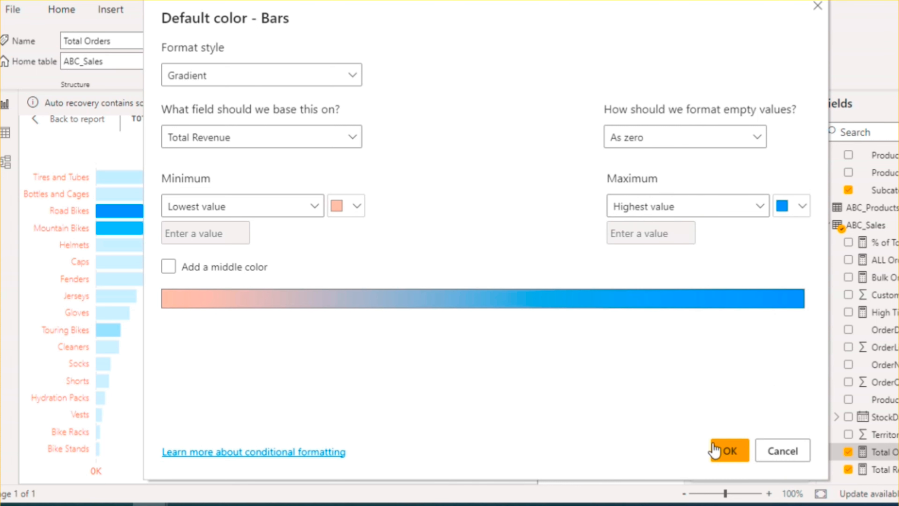
pyautogui.click(722, 451)
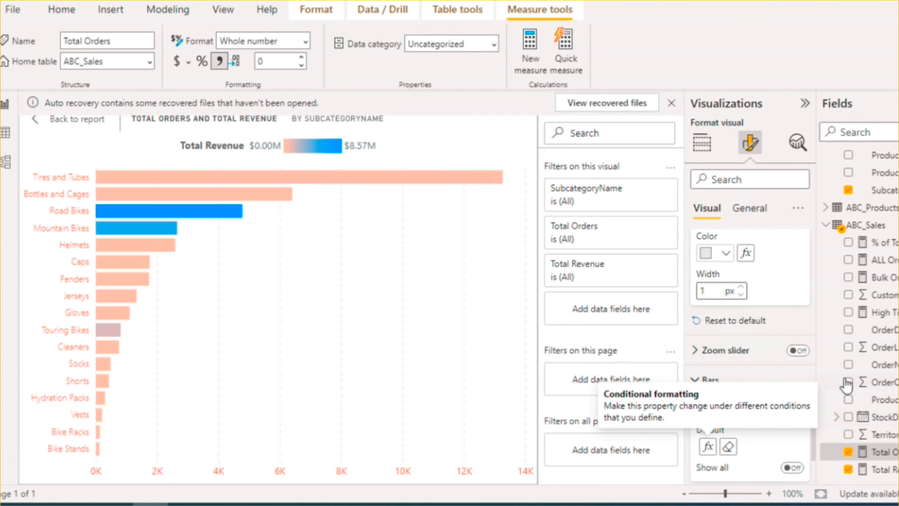
# - Reduce the bars' inner padding to 2 px
pyautogui.moveTo(813, 450); pyautogui.dragTo(813, 468)
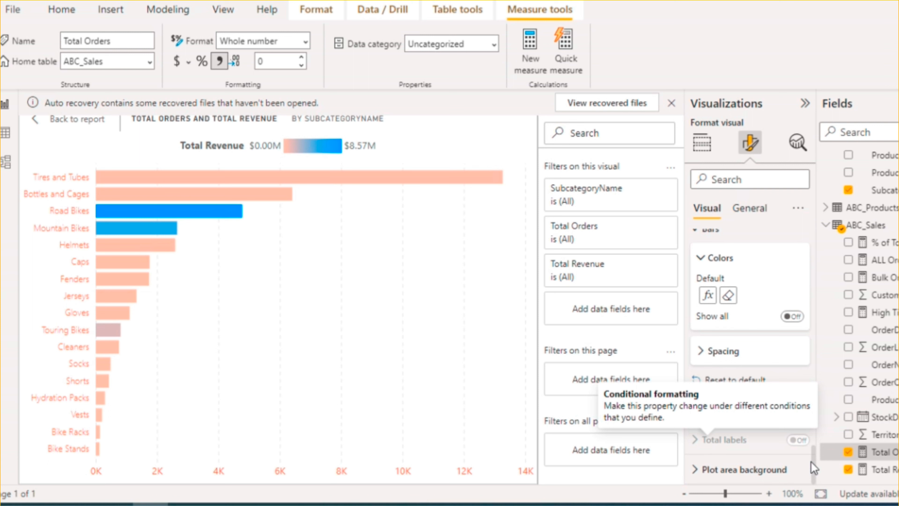
pyautogui.click(702, 352)
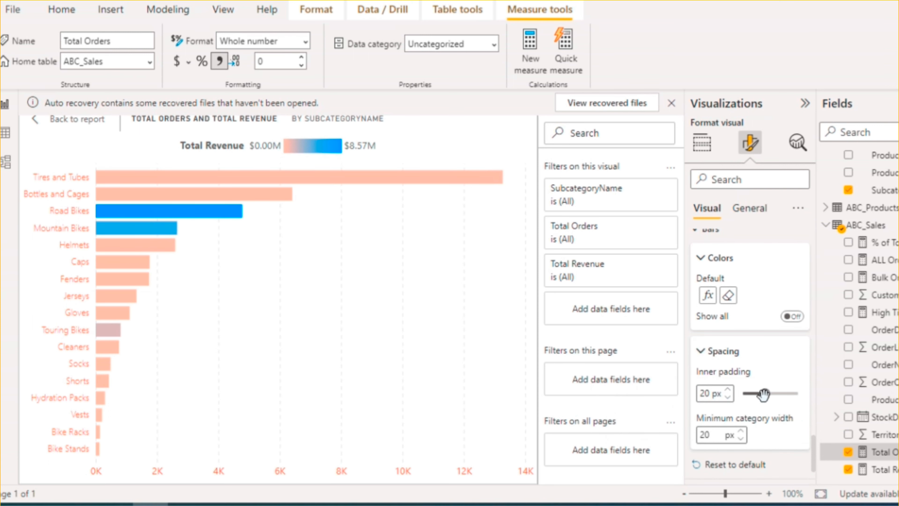
pyautogui.moveTo(762, 394)
pyautogui.mouseDown()
pyautogui.moveTo(782, 395)
pyautogui.moveTo(744, 393)
pyautogui.mouseUp()
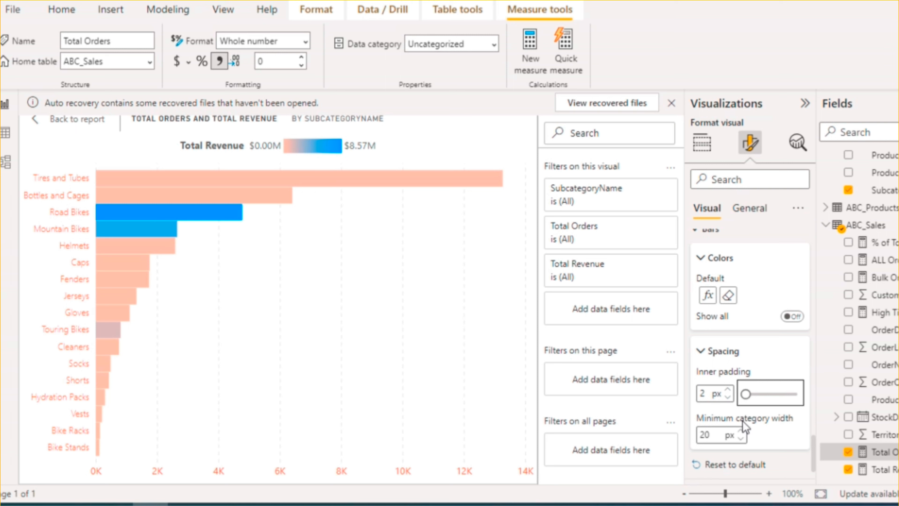
pyautogui.click(699, 350)
# - Turn on the chart's data labels and open the plot area background settings
pyautogui.click(694, 411)
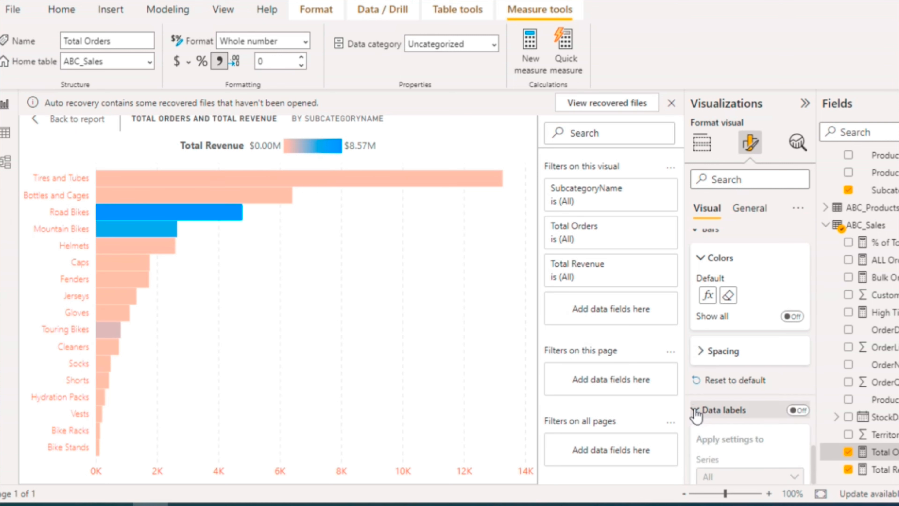
pyautogui.moveTo(813, 428); pyautogui.dragTo(813, 459)
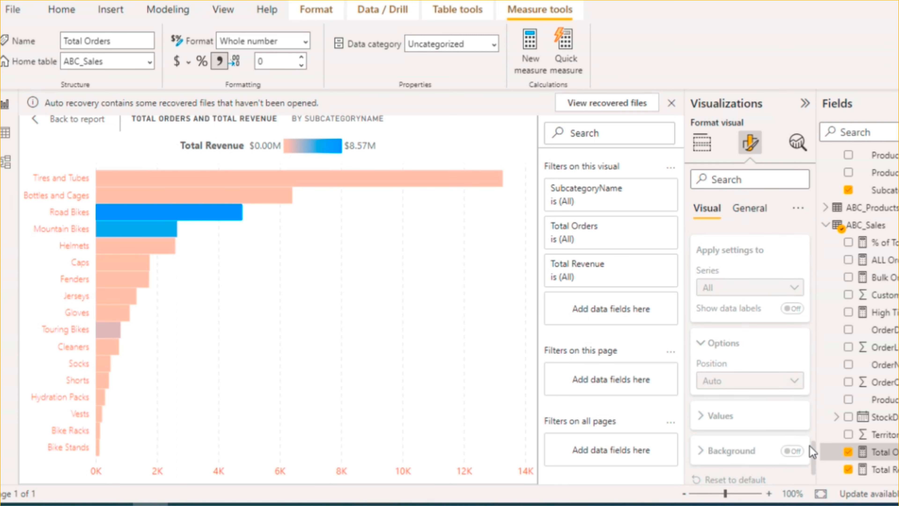
pyautogui.scroll(4, 813, 448)
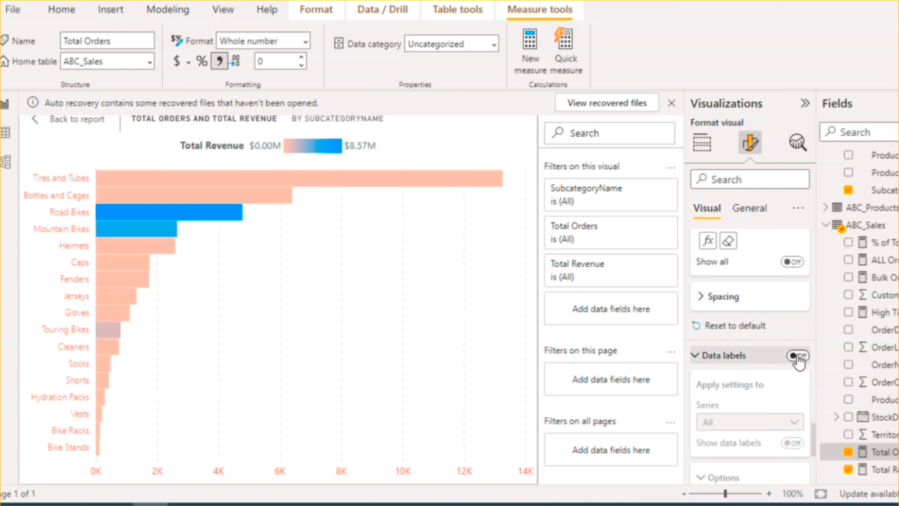
pyautogui.click(798, 356)
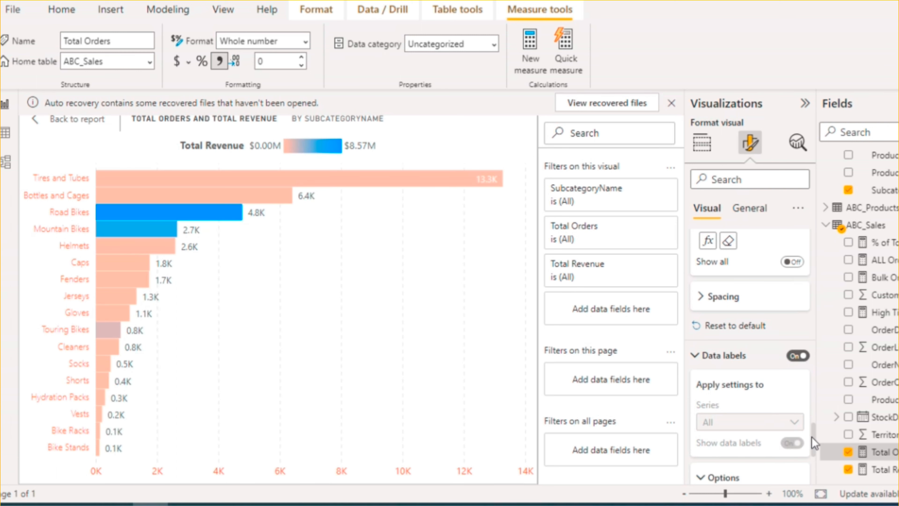
pyautogui.moveTo(812, 442); pyautogui.dragTo(814, 473)
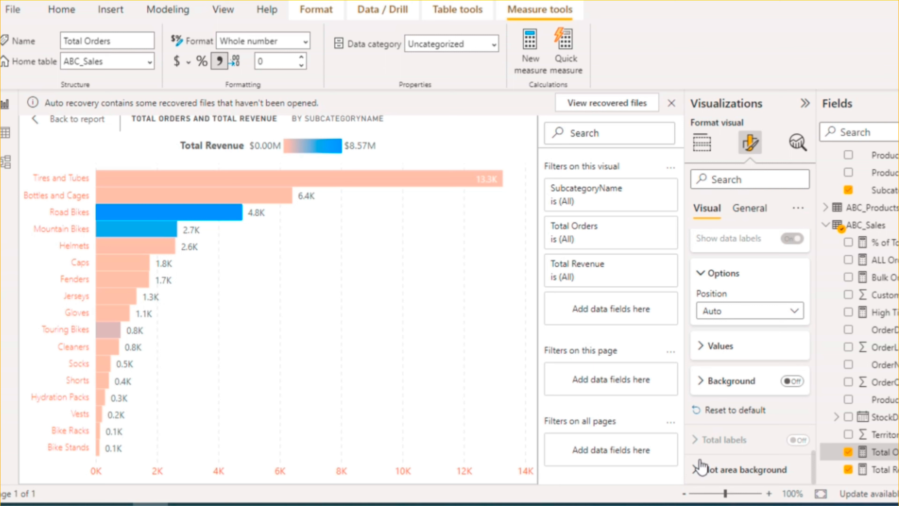
pyautogui.click(695, 470)
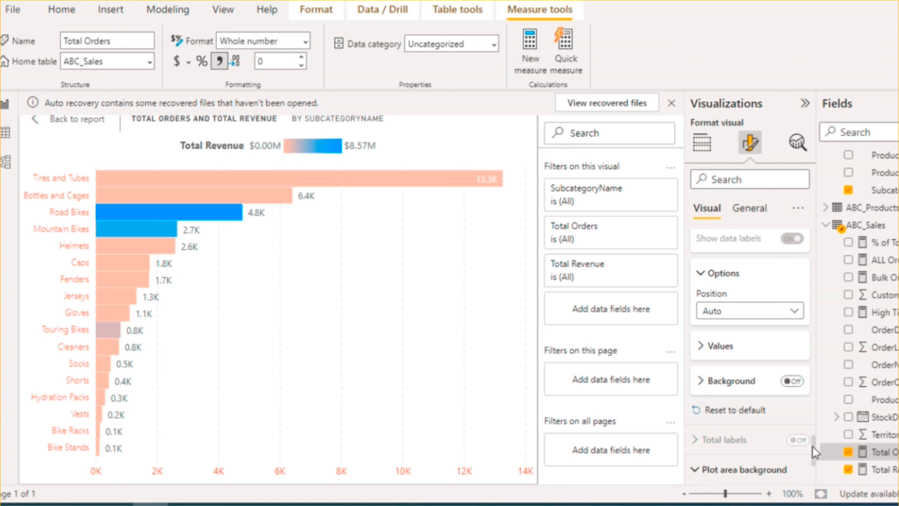
pyautogui.moveTo(812, 449); pyautogui.dragTo(813, 475)
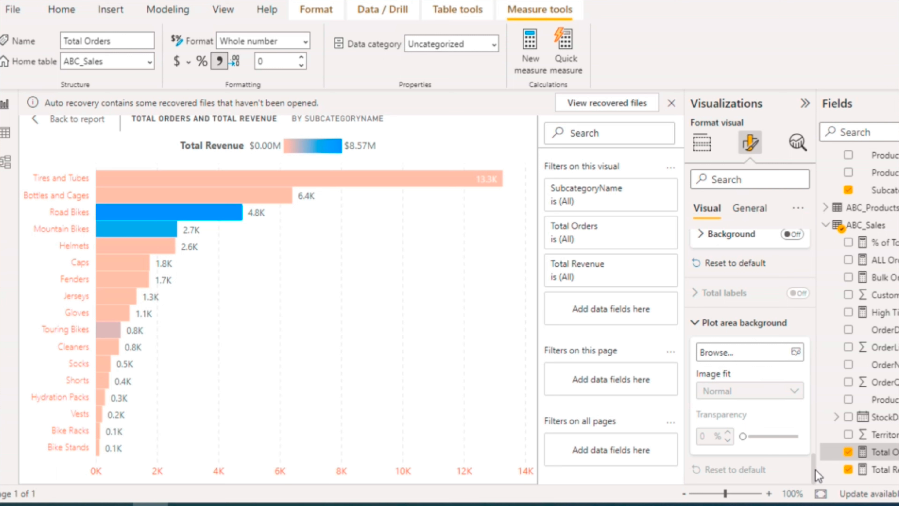
# - Change the chart title text to "Total Orders by Subcategories"
pyautogui.moveTo(812, 469); pyautogui.dragTo(820, 234)
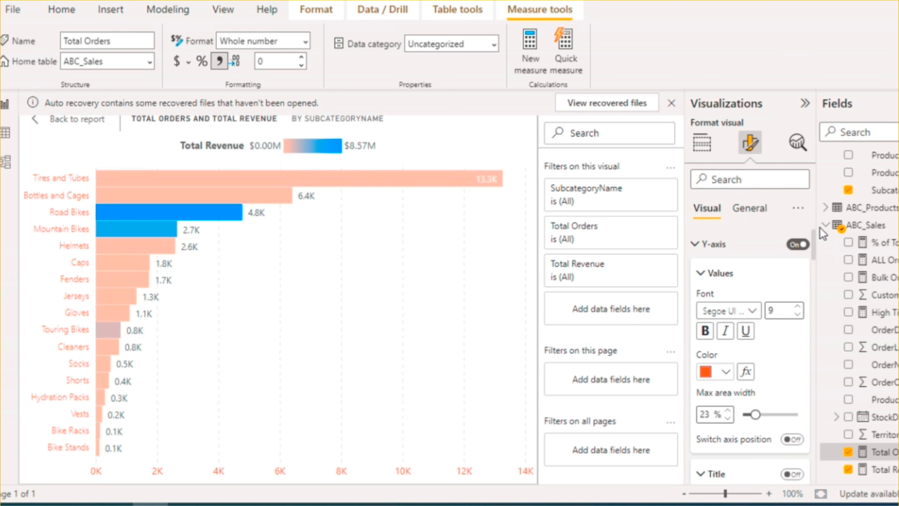
pyautogui.click(747, 209)
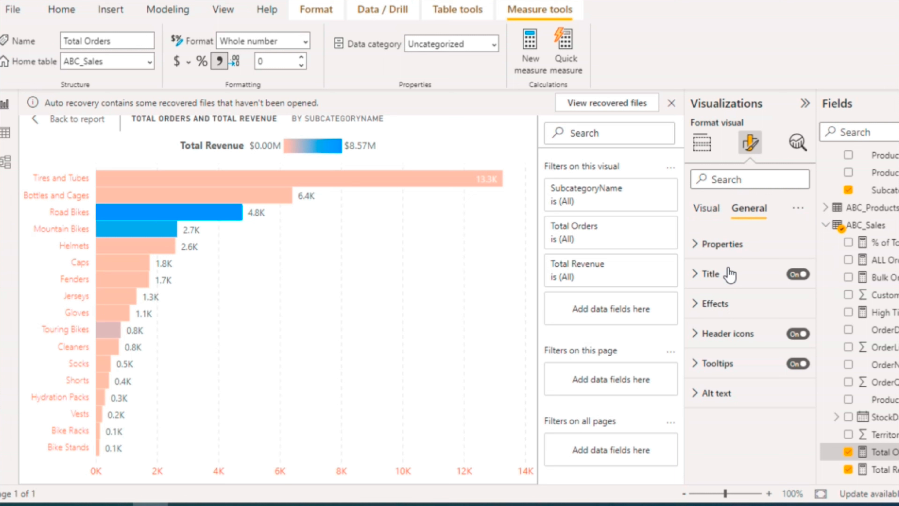
pyautogui.click(697, 275)
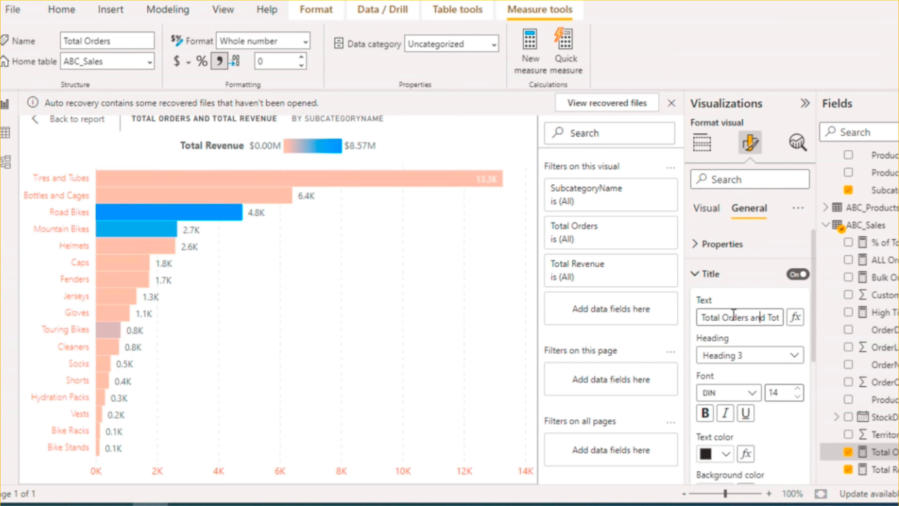
pyautogui.moveTo(772, 317); pyautogui.dragTo(884, 315)
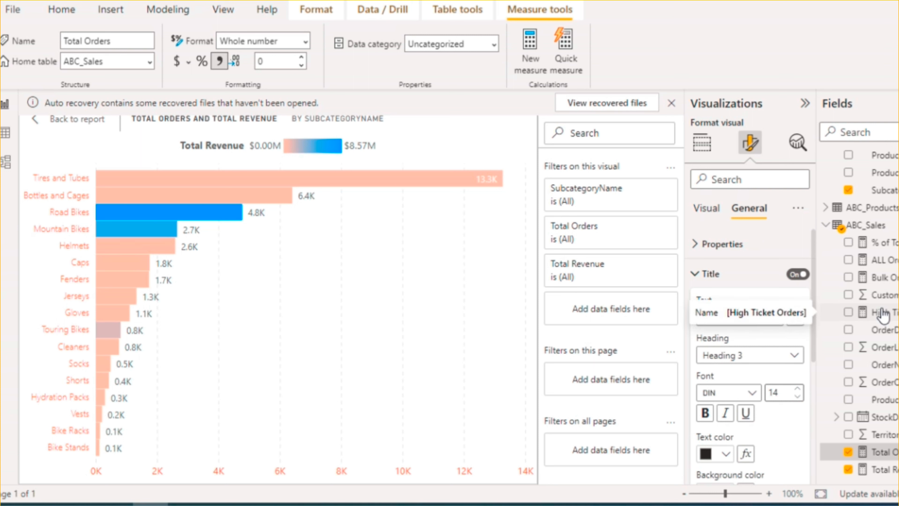
pyautogui.write('by')
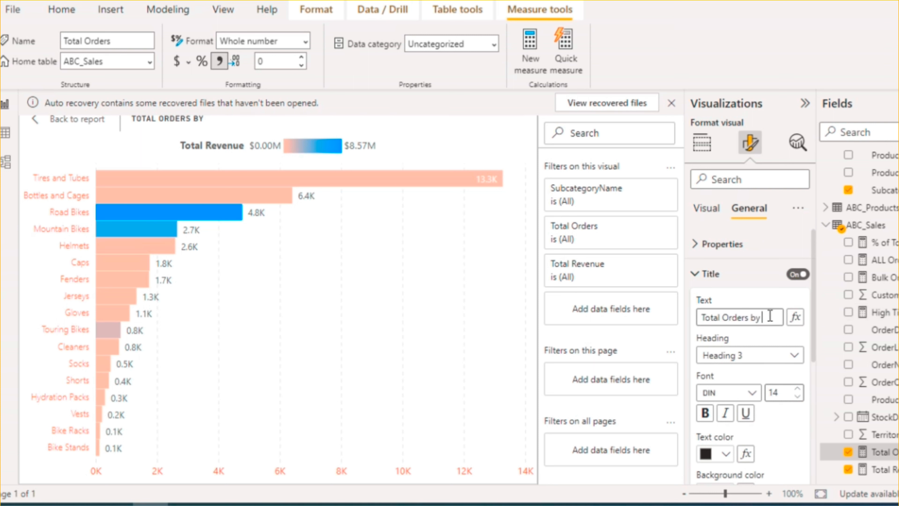
pyautogui.write(' Subcat')
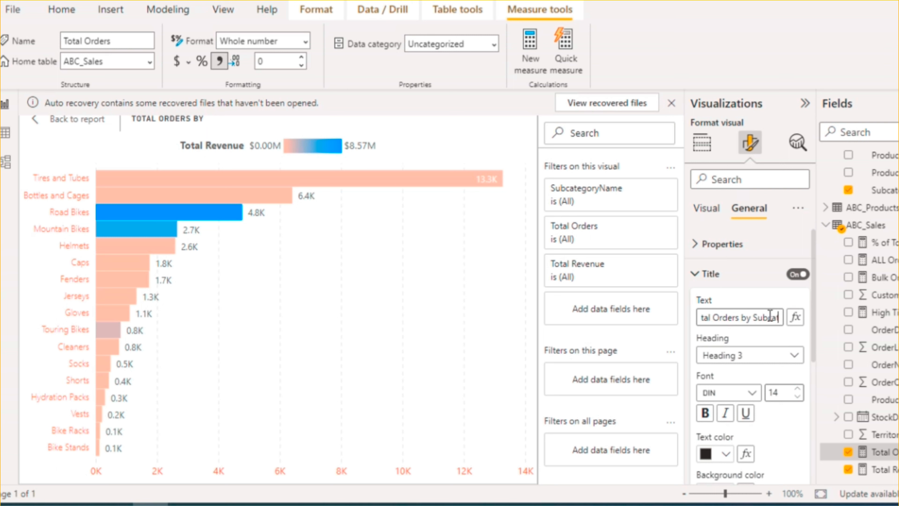
pyautogui.write('egories')
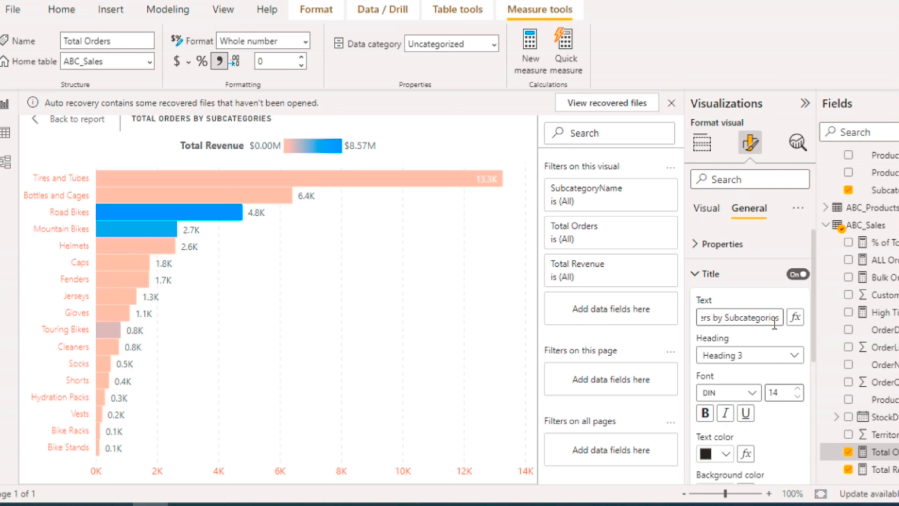
# - Set the chart title's font size to 15 and make it bold, keeping the DIN font
pyautogui.click(798, 388)
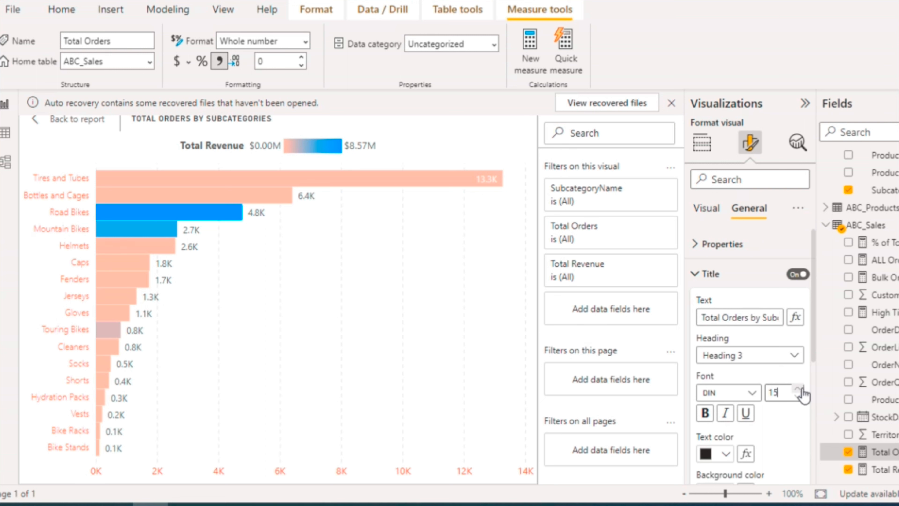
pyautogui.click(751, 392)
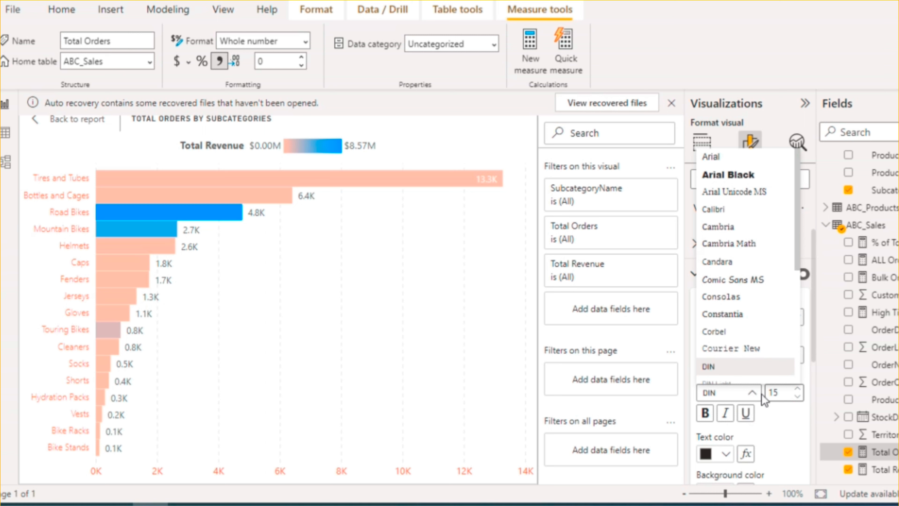
pyautogui.click(781, 419)
pyautogui.click(705, 413)
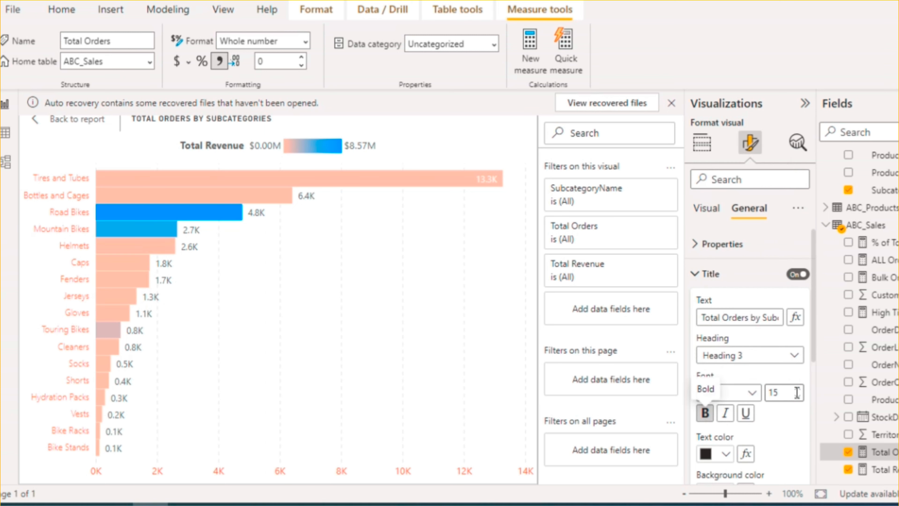
# - Set the chart title's text color to white and its background color to black
pyautogui.moveTo(814, 333); pyautogui.dragTo(815, 381)
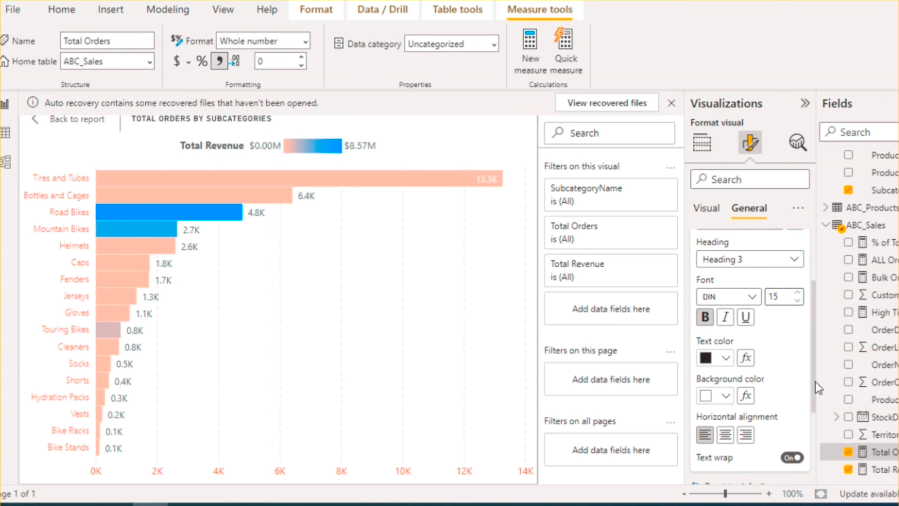
pyautogui.click(729, 358)
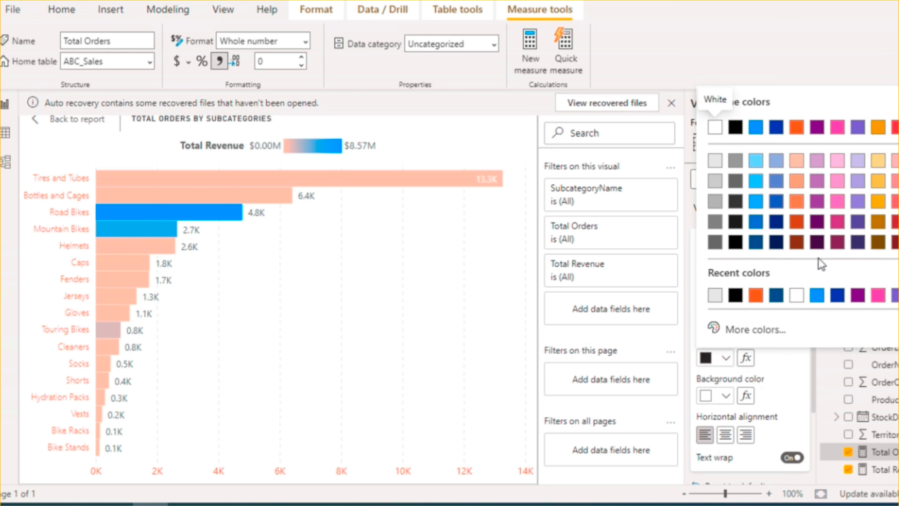
pyautogui.click(796, 297)
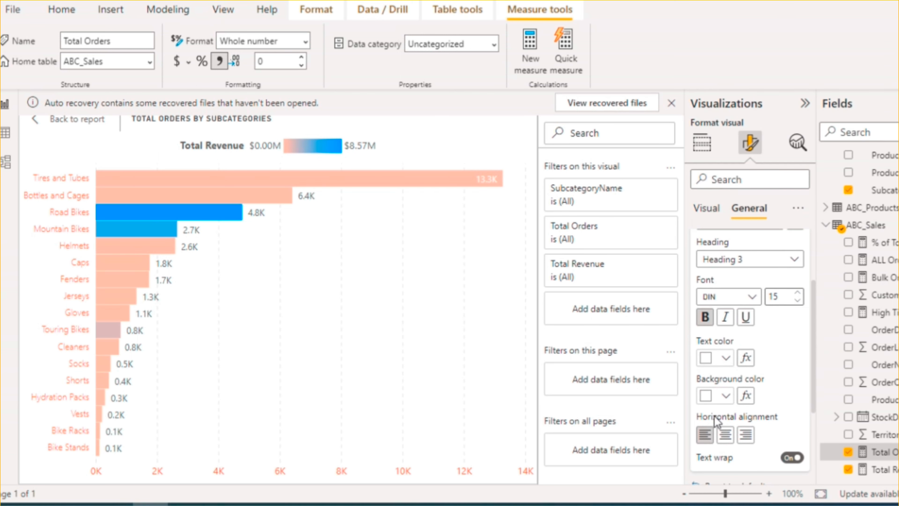
pyautogui.click(725, 396)
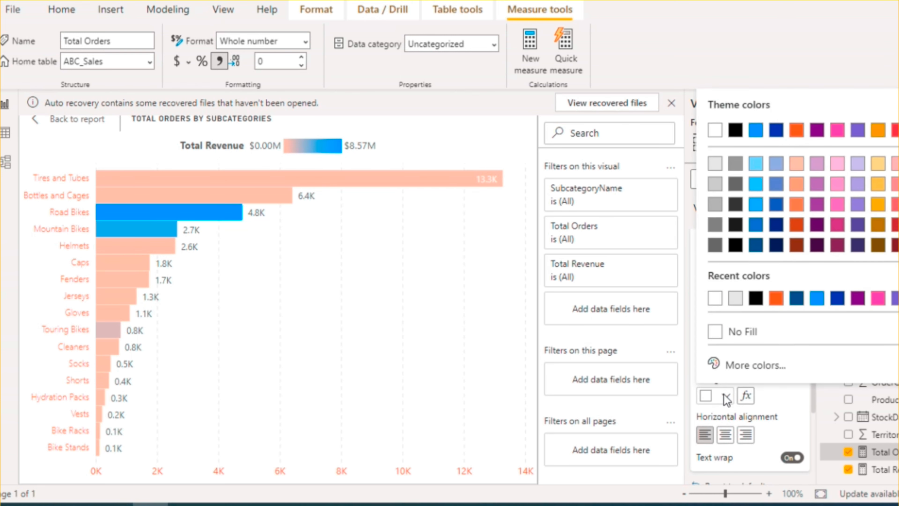
pyautogui.click(755, 299)
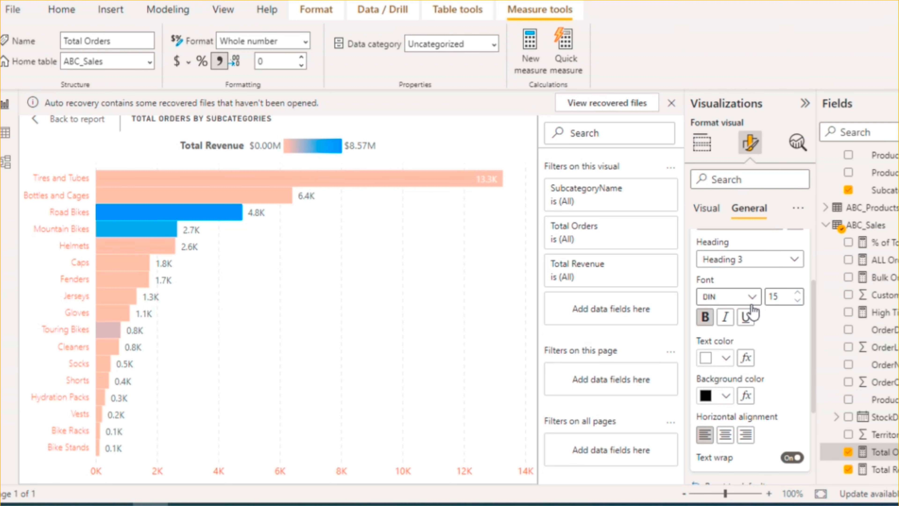
pyautogui.click(725, 354)
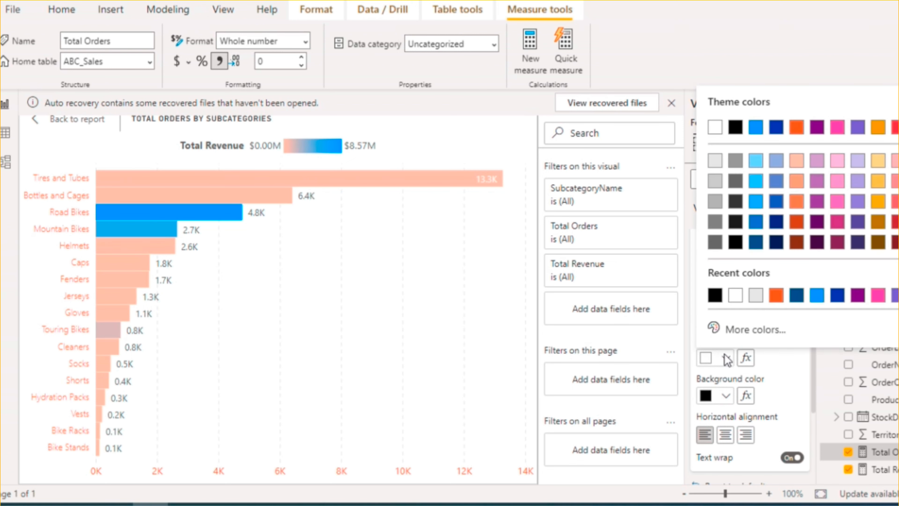
pyautogui.click(736, 295)
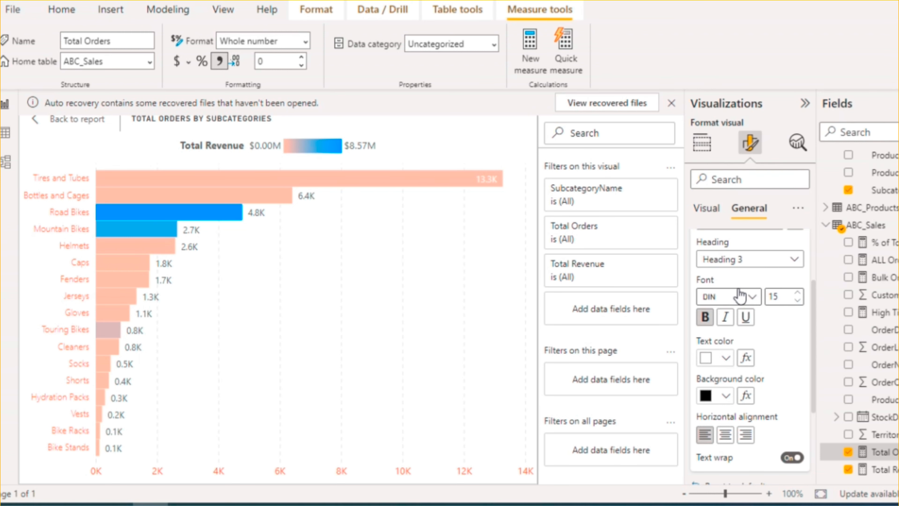
# - Leave the chart's focus view to return to the report page and center the chart title horizontally
pyautogui.click(36, 119)
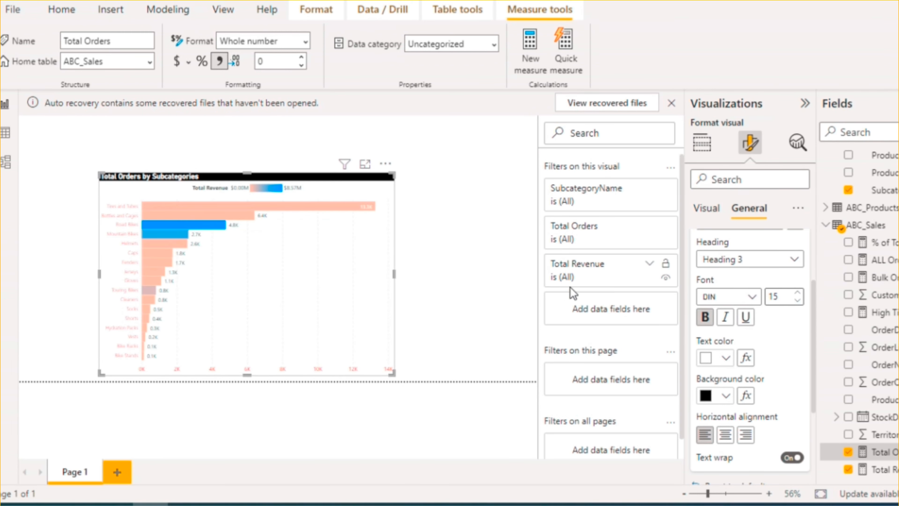
pyautogui.click(729, 436)
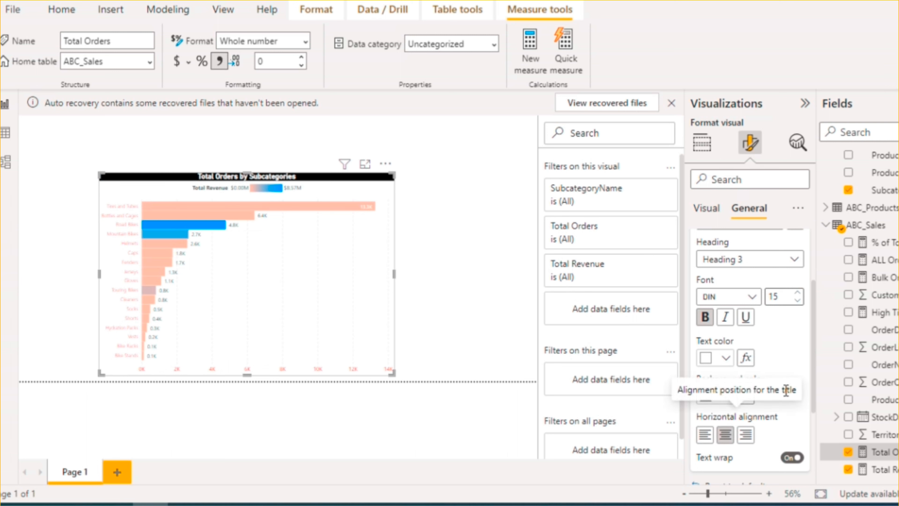
# - Examine the chart's general Effects options for background, visual border and shadow, and return to the visual-specific formatting settings
pyautogui.moveTo(815, 361); pyautogui.dragTo(817, 426)
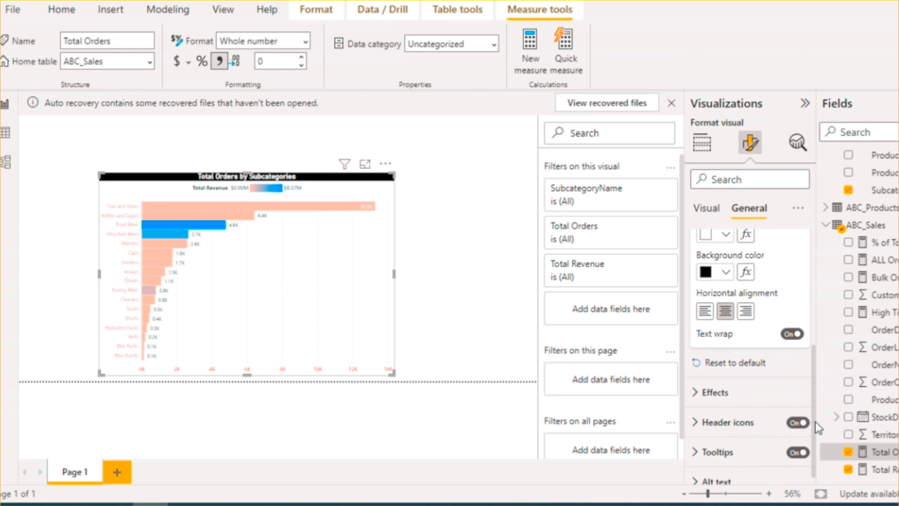
pyautogui.scroll(1, 688, 396)
pyautogui.click(694, 410)
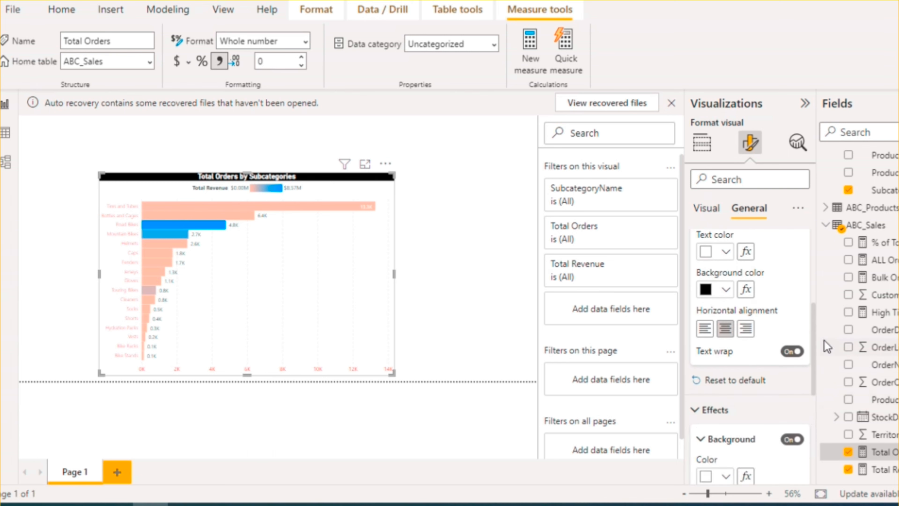
pyautogui.moveTo(813, 343); pyautogui.dragTo(815, 436)
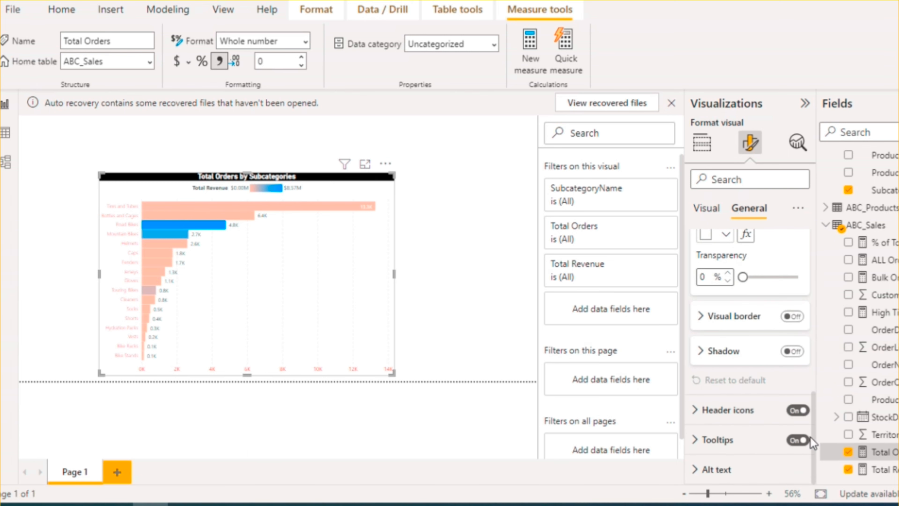
pyautogui.scroll(1, 808, 444)
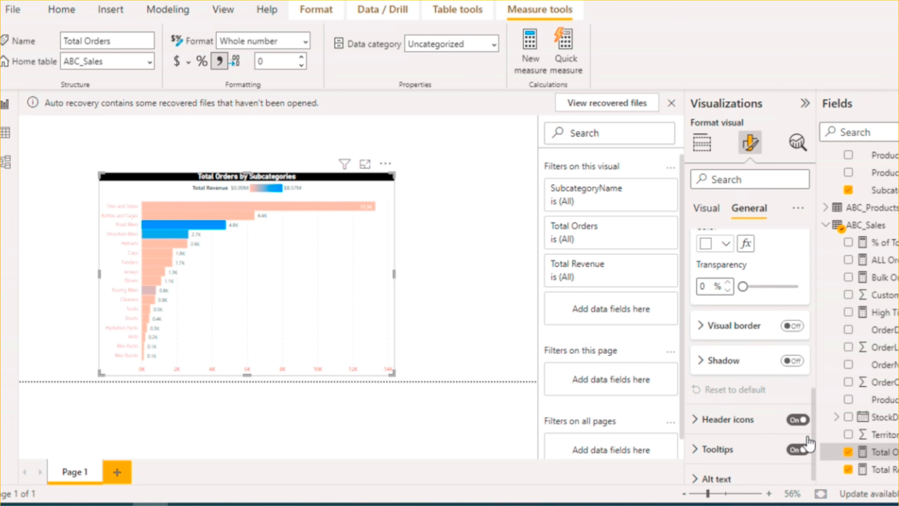
pyautogui.moveTo(810, 443); pyautogui.dragTo(831, 239)
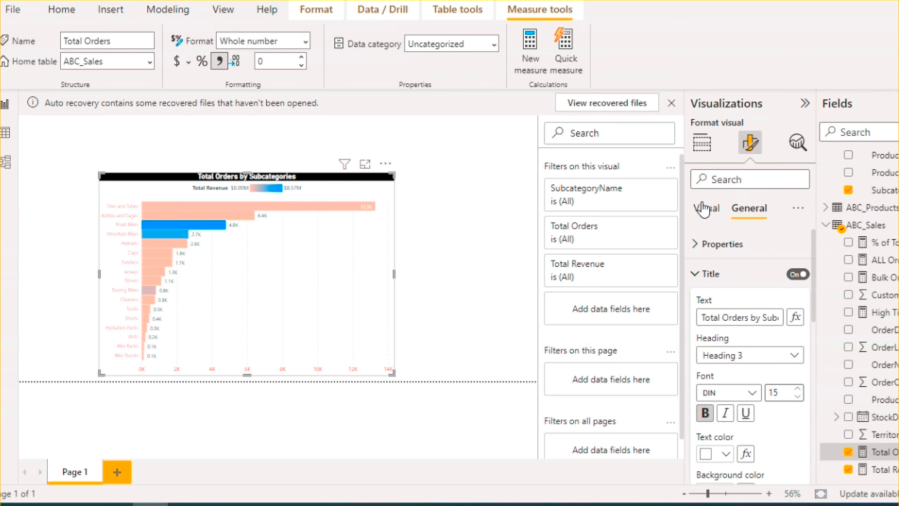
pyautogui.click(703, 209)
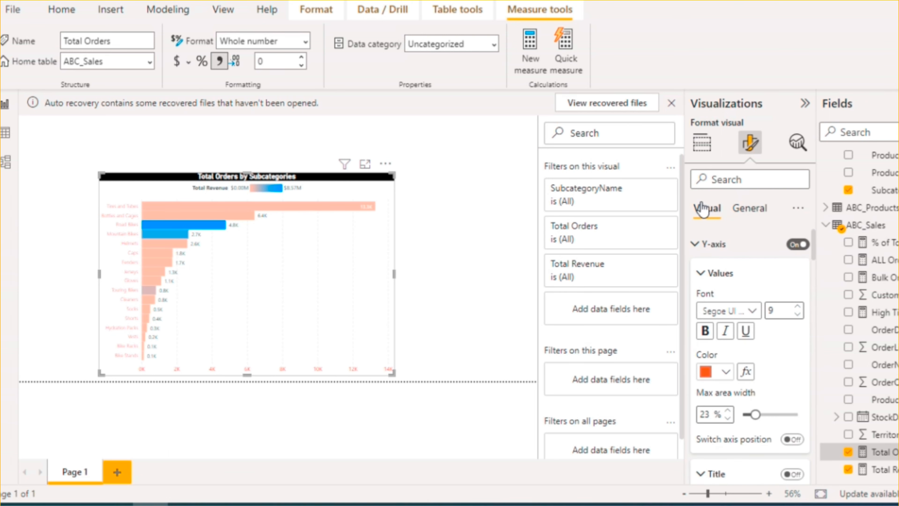